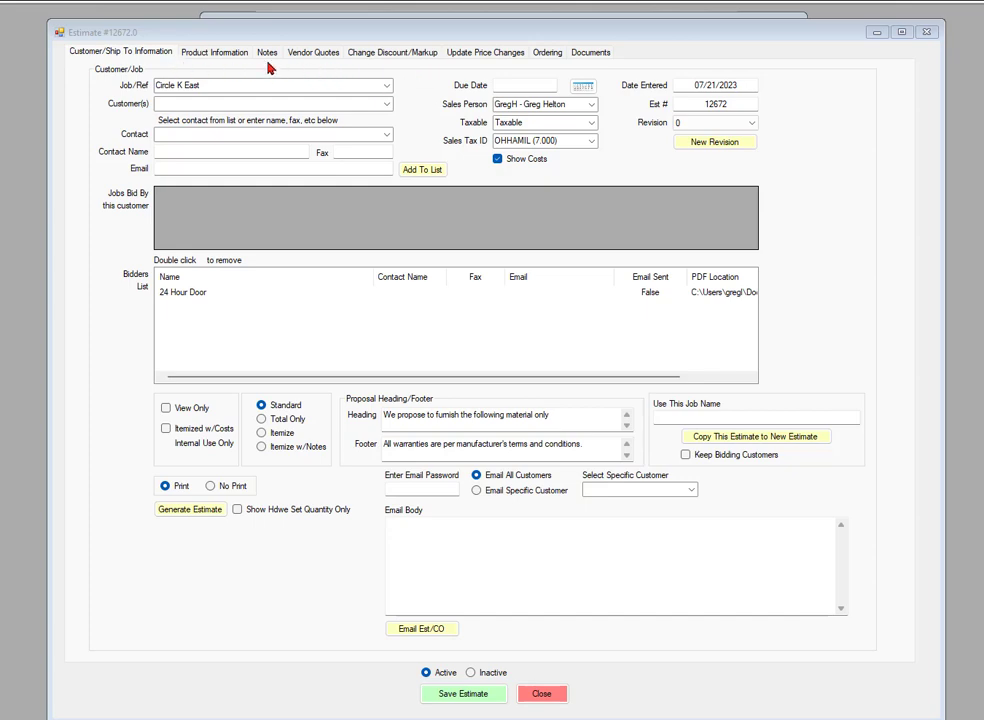
# Set the estimate type to Hardware in the estimate's product information
pyautogui.click(203, 55)
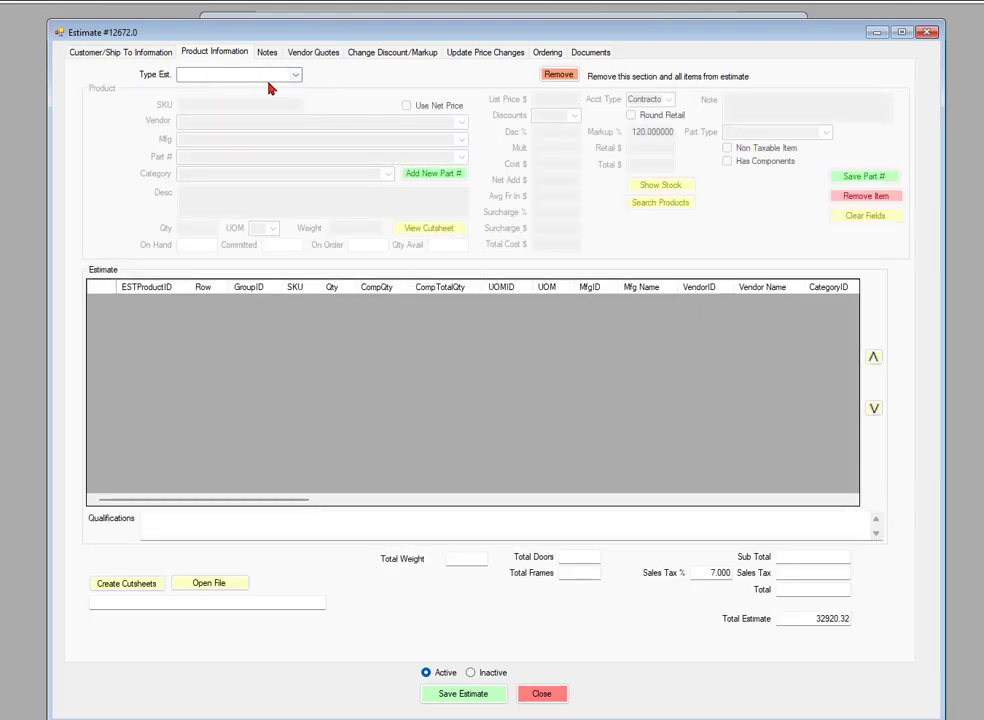
pyautogui.click(397, 55)
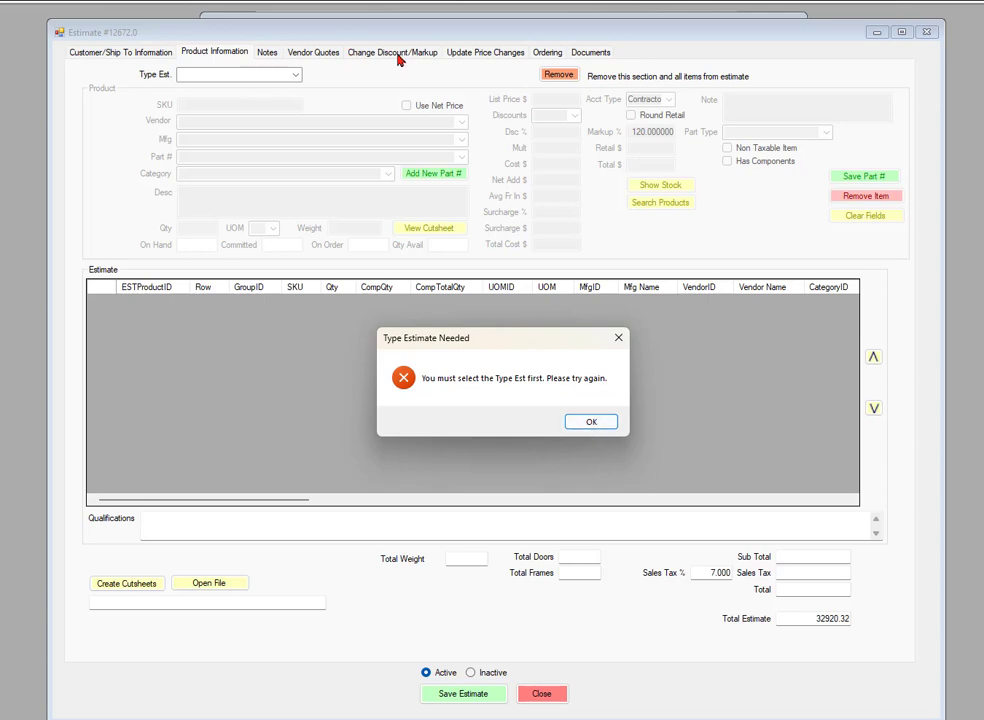
pyautogui.click(591, 423)
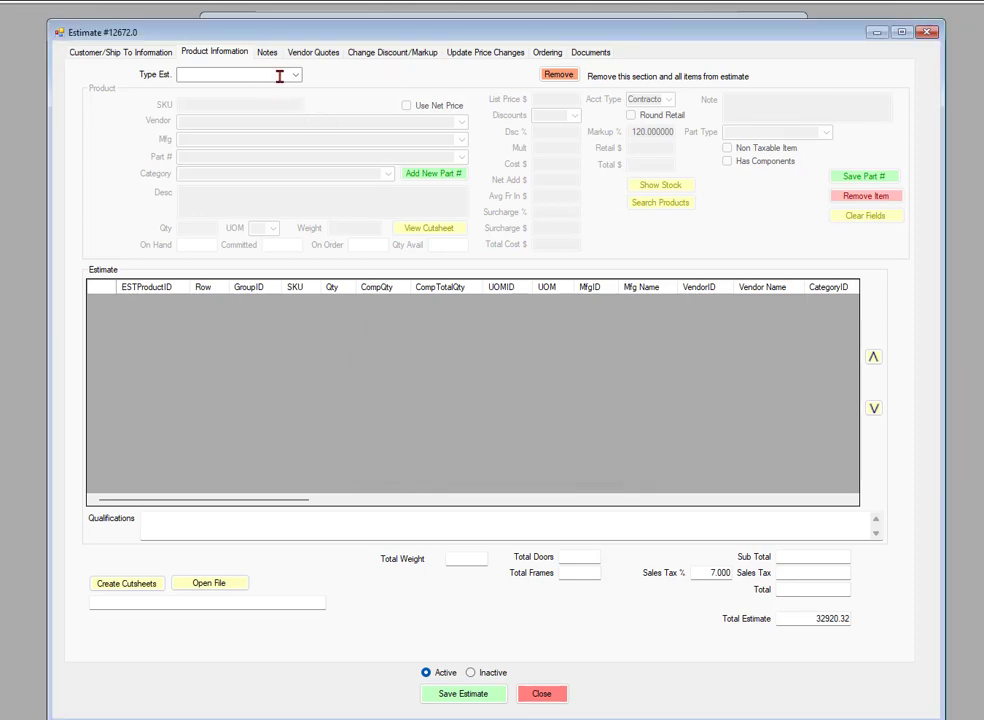
pyautogui.click(296, 75)
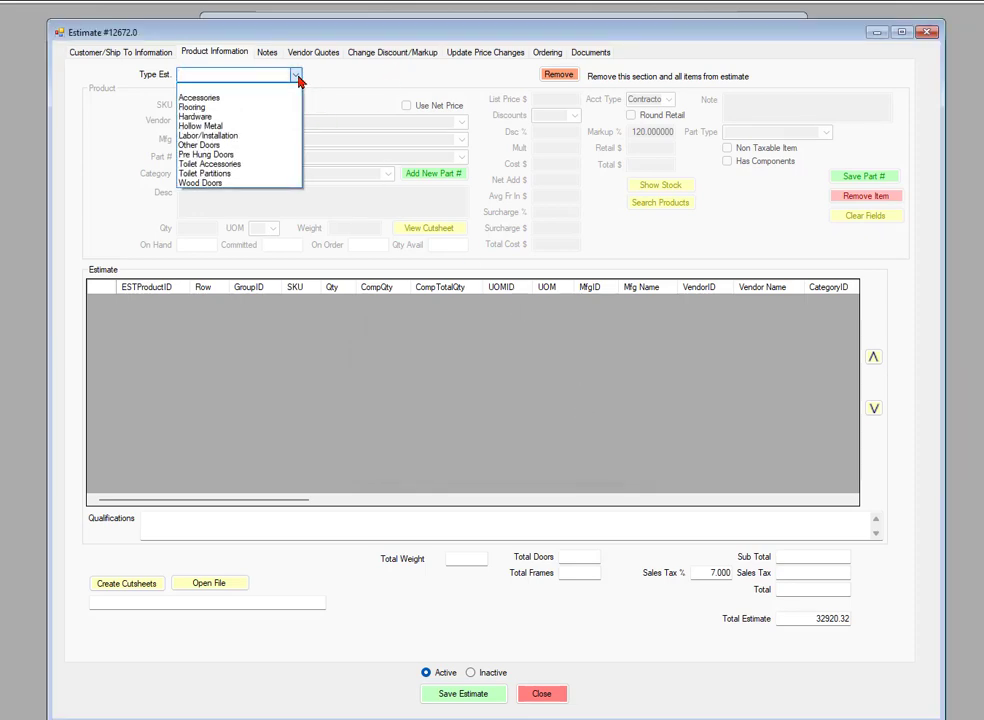
pyautogui.click(197, 117)
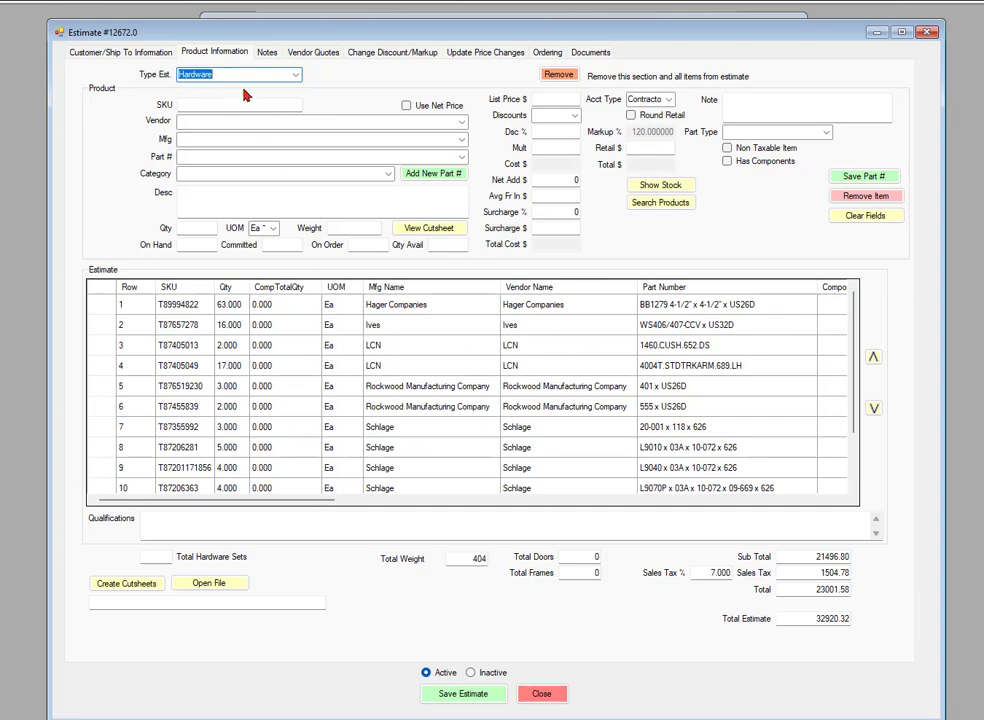
# Enable the vendor discount change in the estimate's discount and markup settings
pyautogui.click(385, 54)
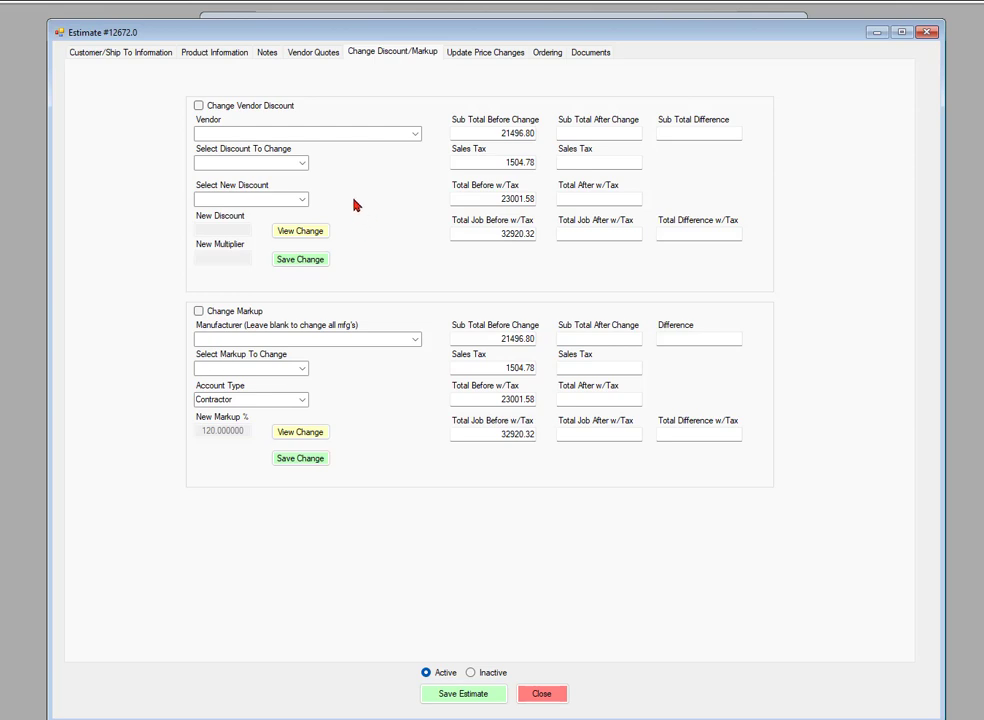
pyautogui.click(415, 135)
pyautogui.click(415, 136)
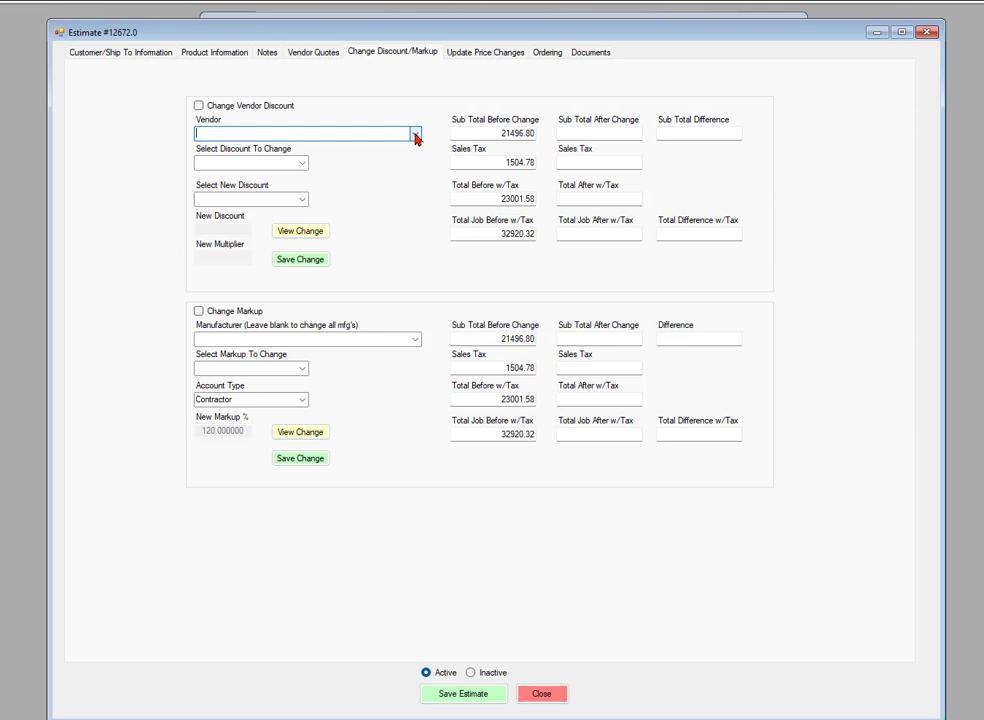
pyautogui.click(200, 106)
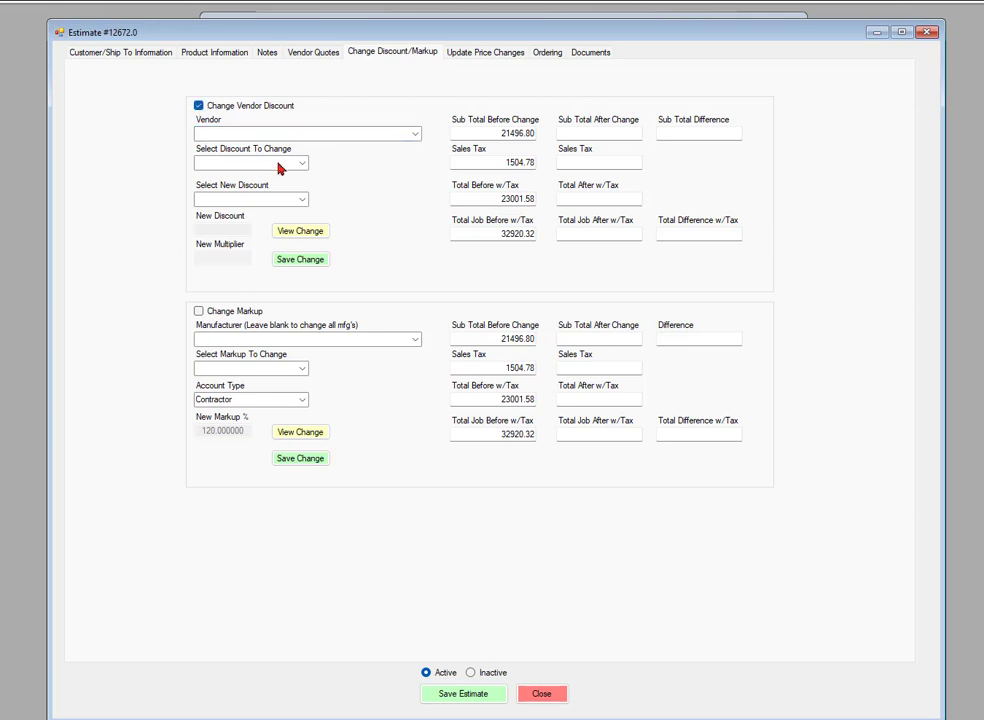
# Choose Hager Companies as the vendor for the discount change
pyautogui.click(416, 136)
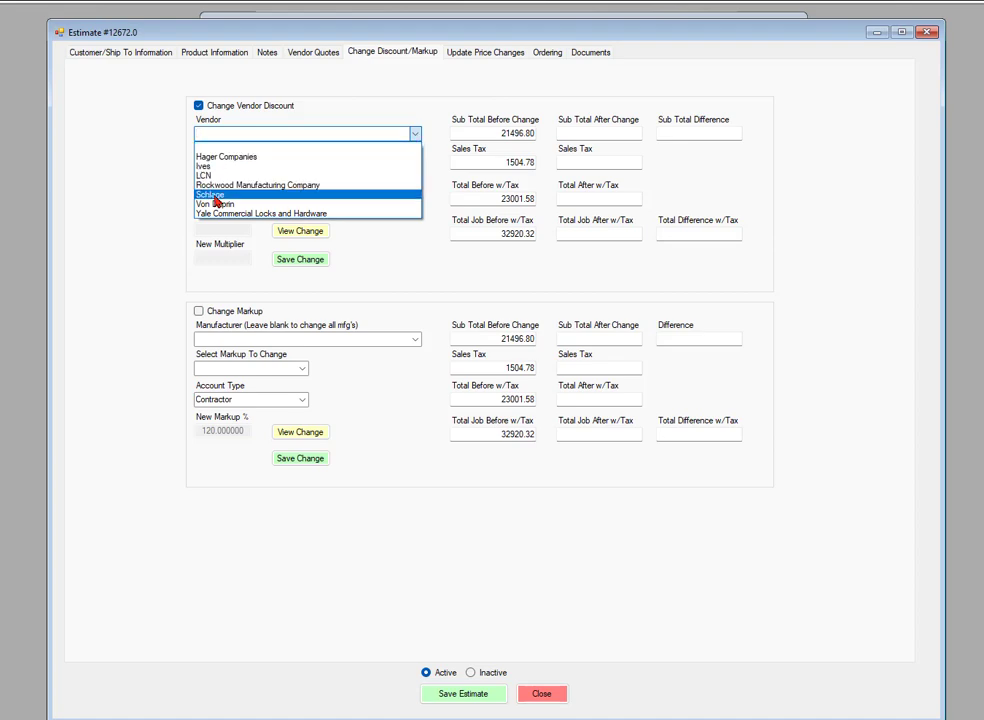
pyautogui.click(240, 60)
pyautogui.click(232, 57)
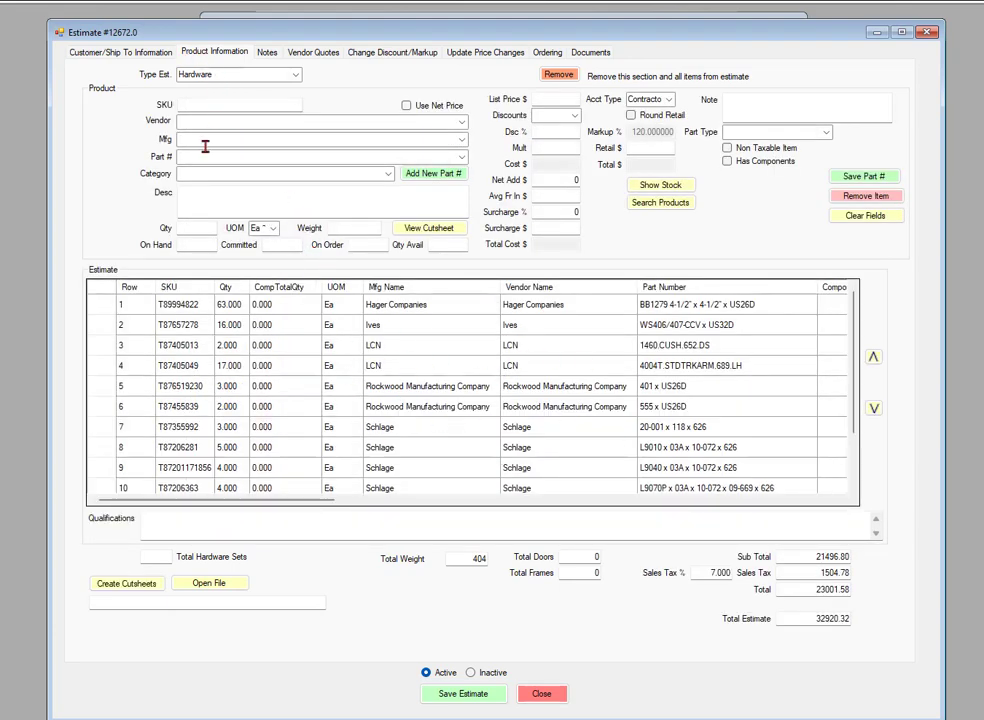
pyautogui.click(390, 52)
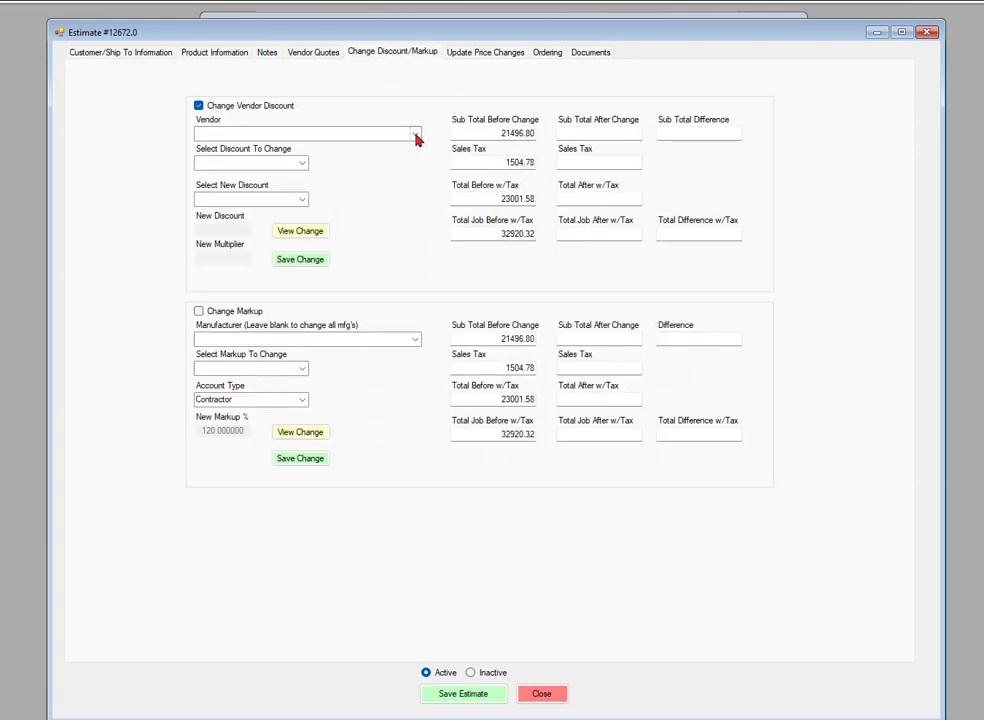
pyautogui.click(415, 135)
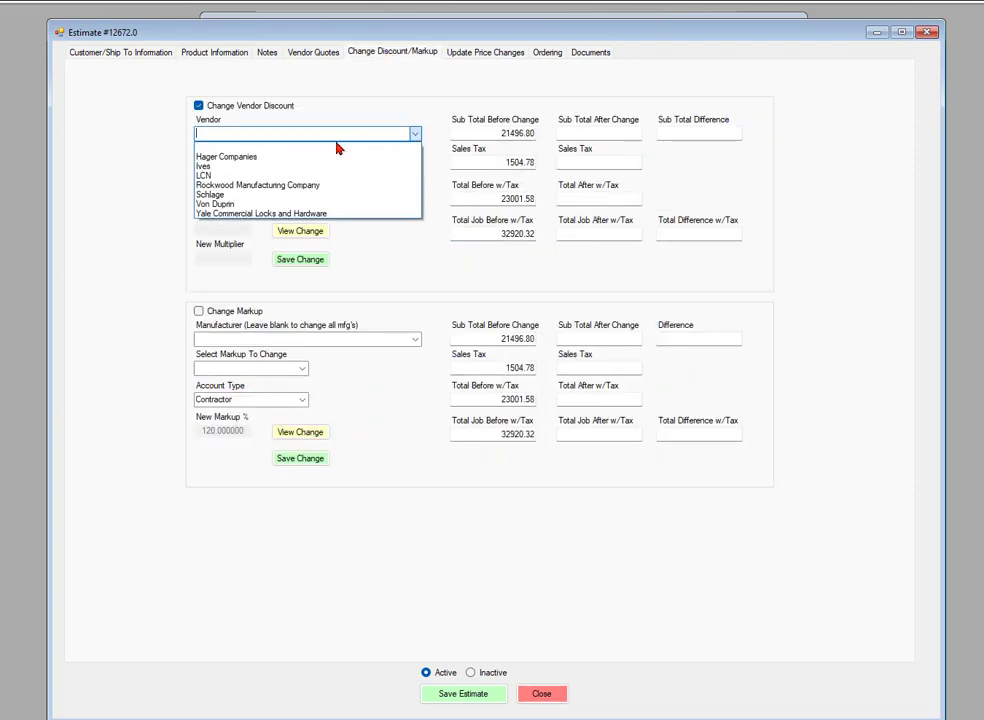
pyautogui.click(229, 158)
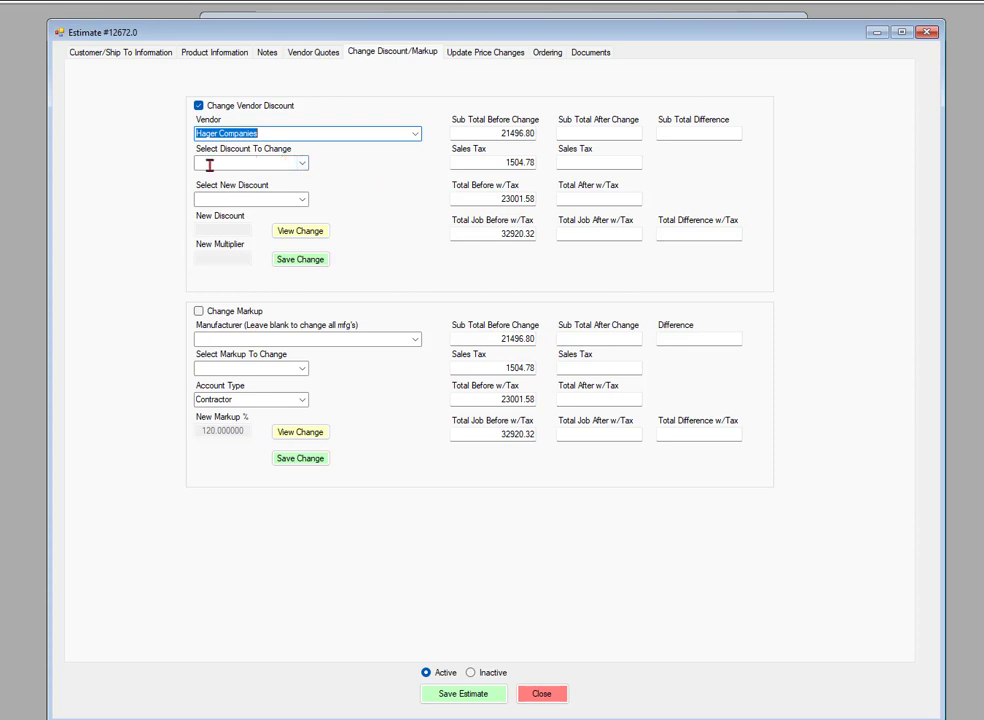
pyautogui.click(302, 165)
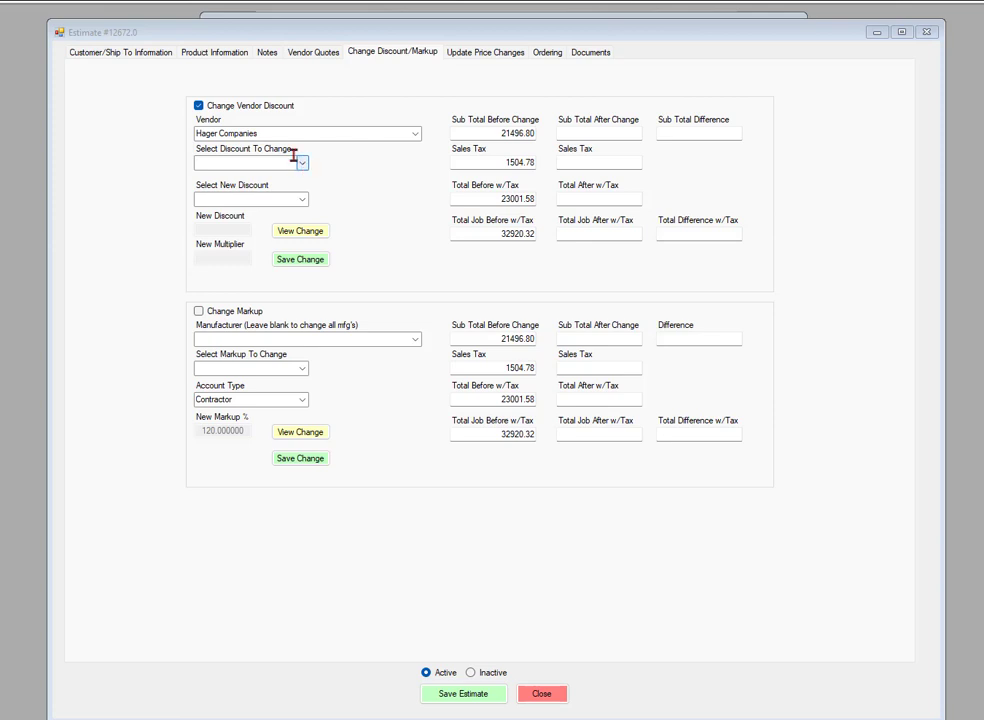
# Choose Schlage as the vendor and 0.550000 as the discount to change
pyautogui.click(414, 134)
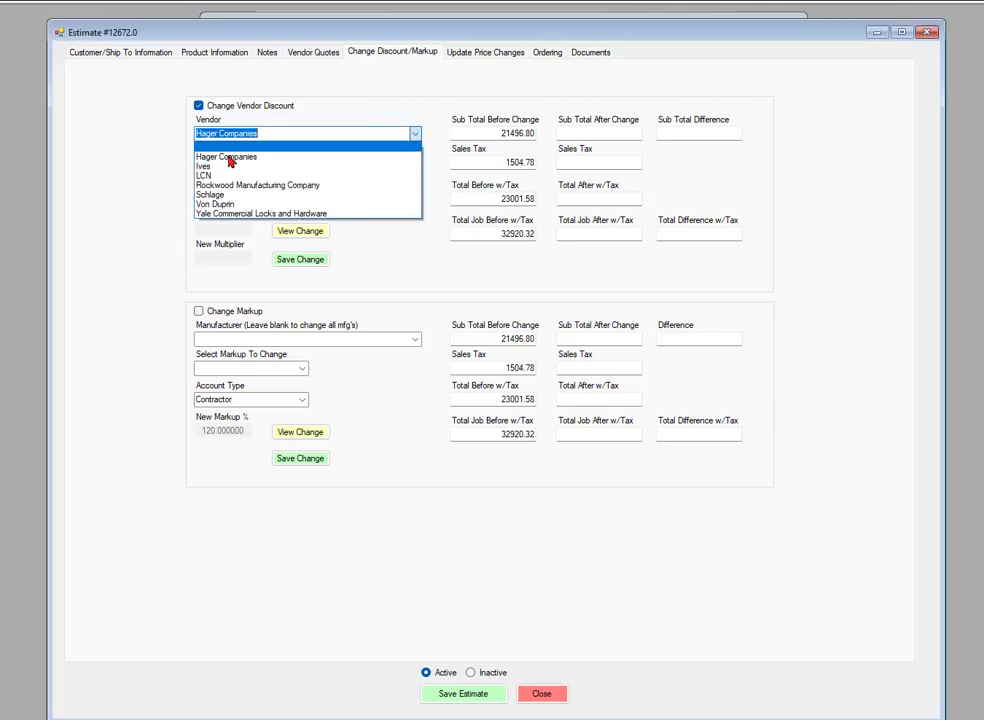
pyautogui.click(212, 195)
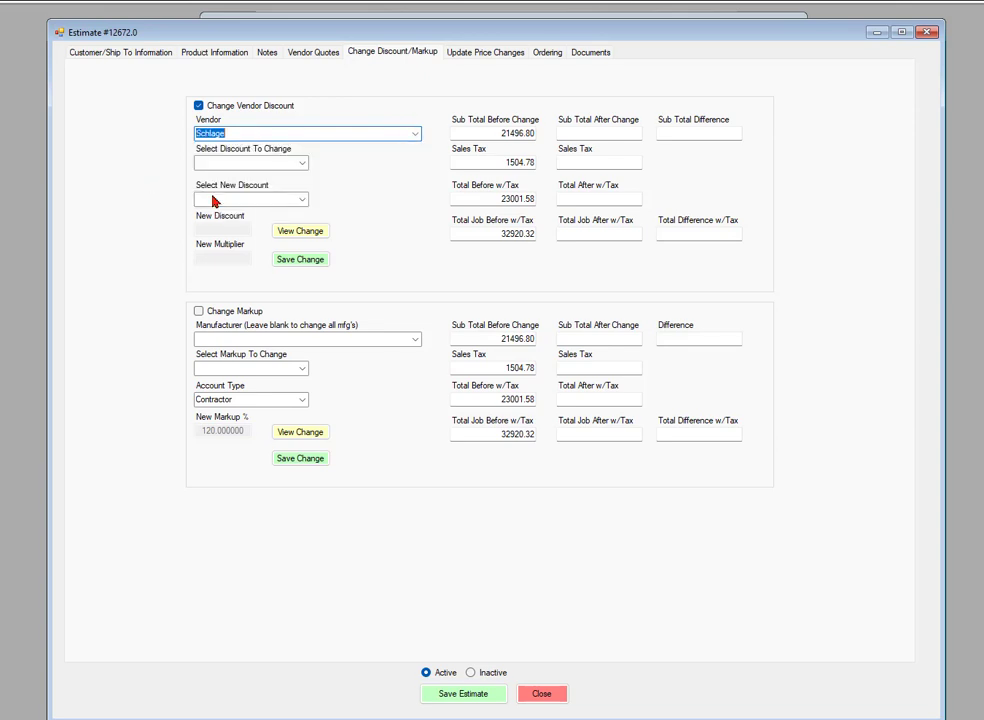
pyautogui.click(302, 164)
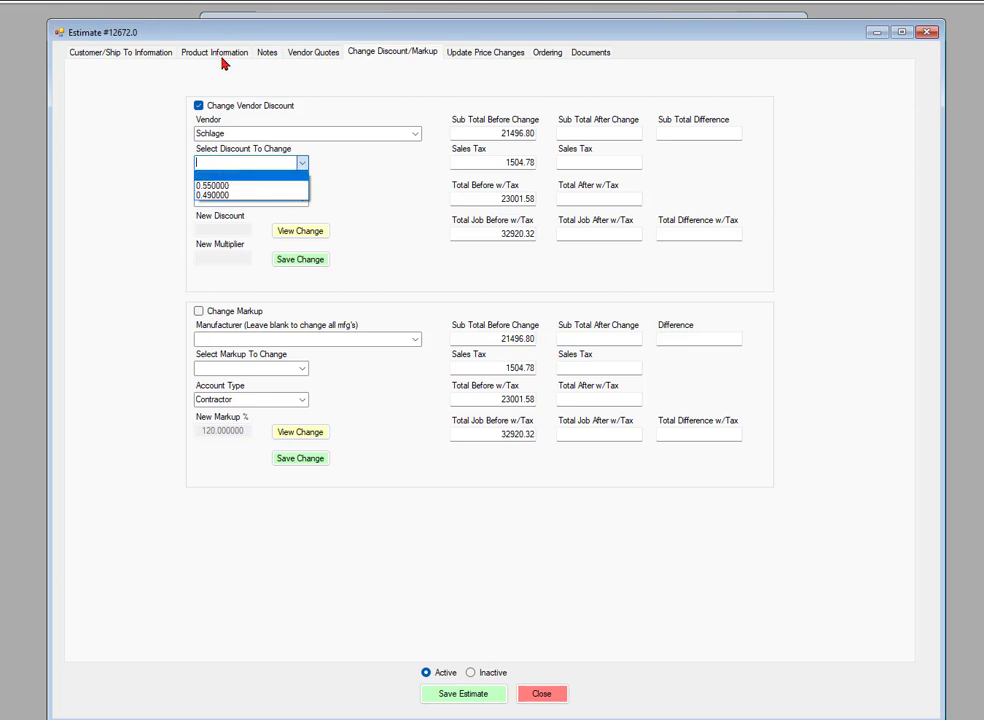
pyautogui.click(214, 186)
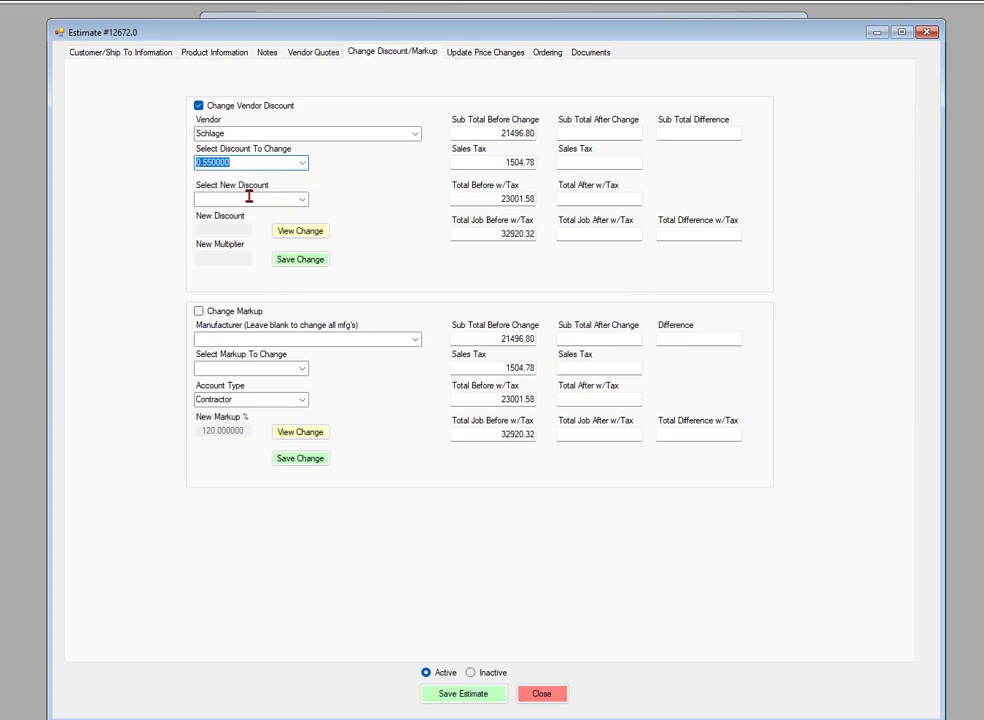
# Choose Special as the new discount for the Schlage items
pyautogui.click(302, 201)
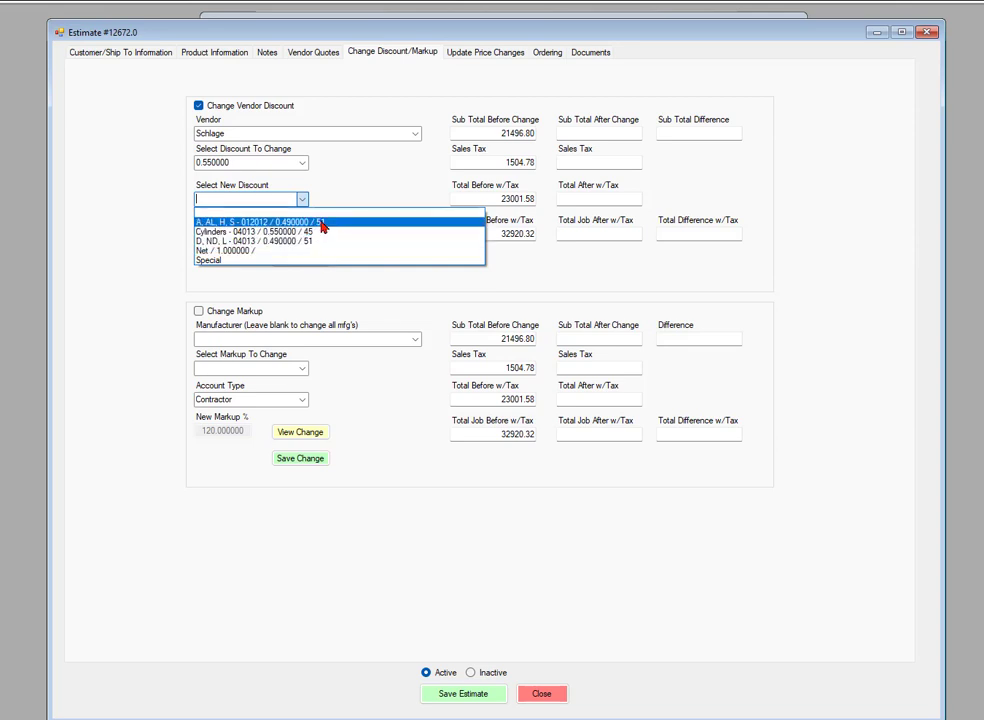
pyautogui.click(211, 262)
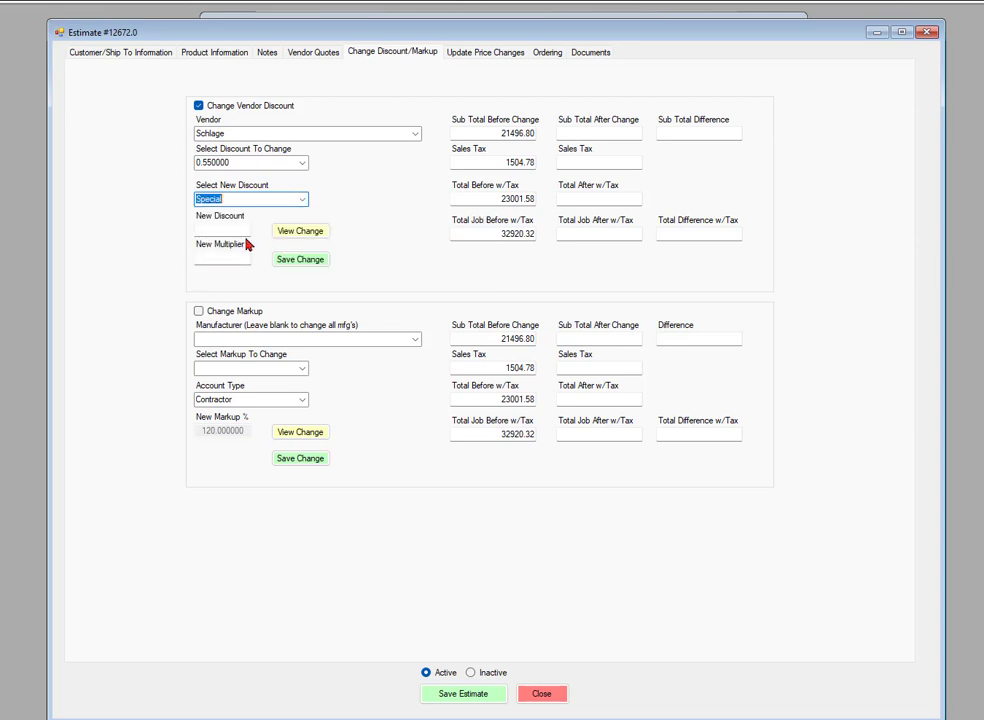
pyautogui.click(219, 228)
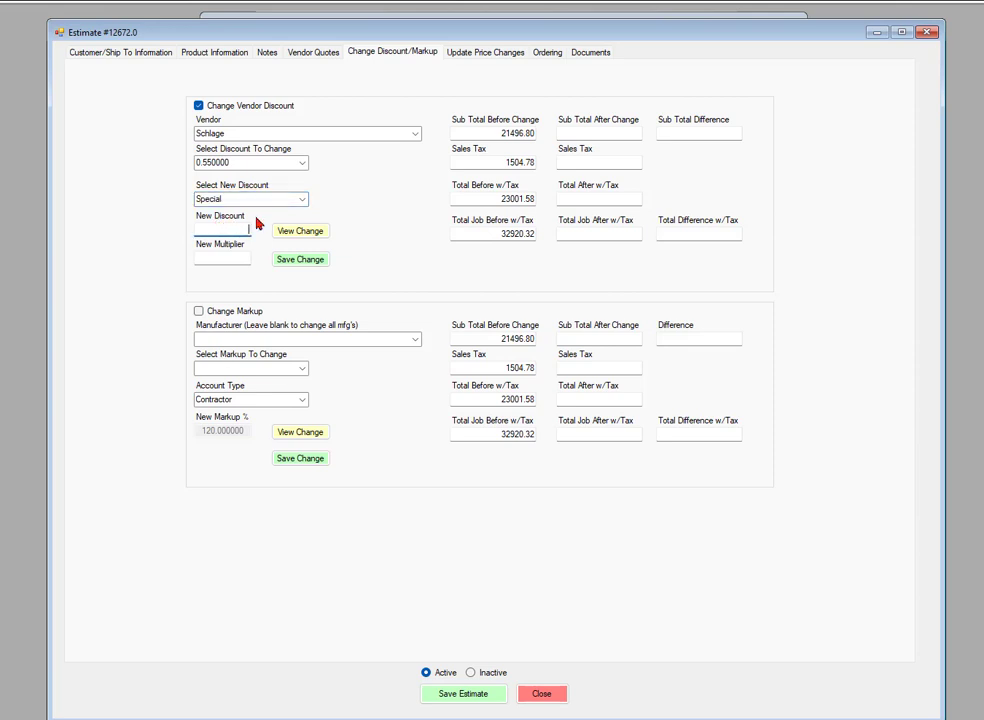
pyautogui.click(302, 164)
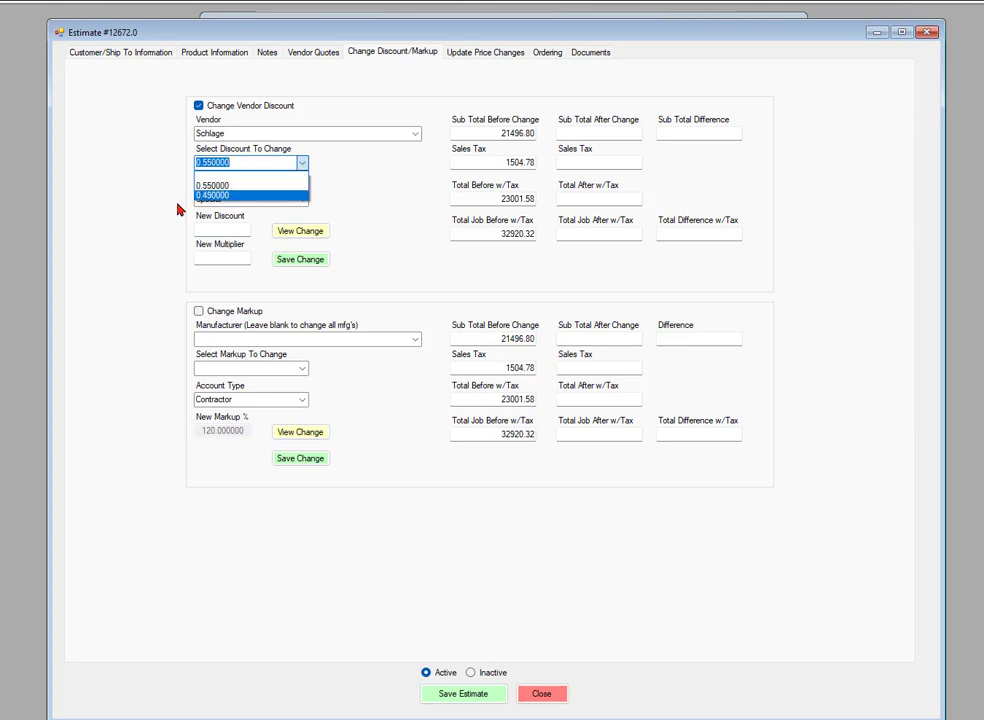
pyautogui.click(301, 163)
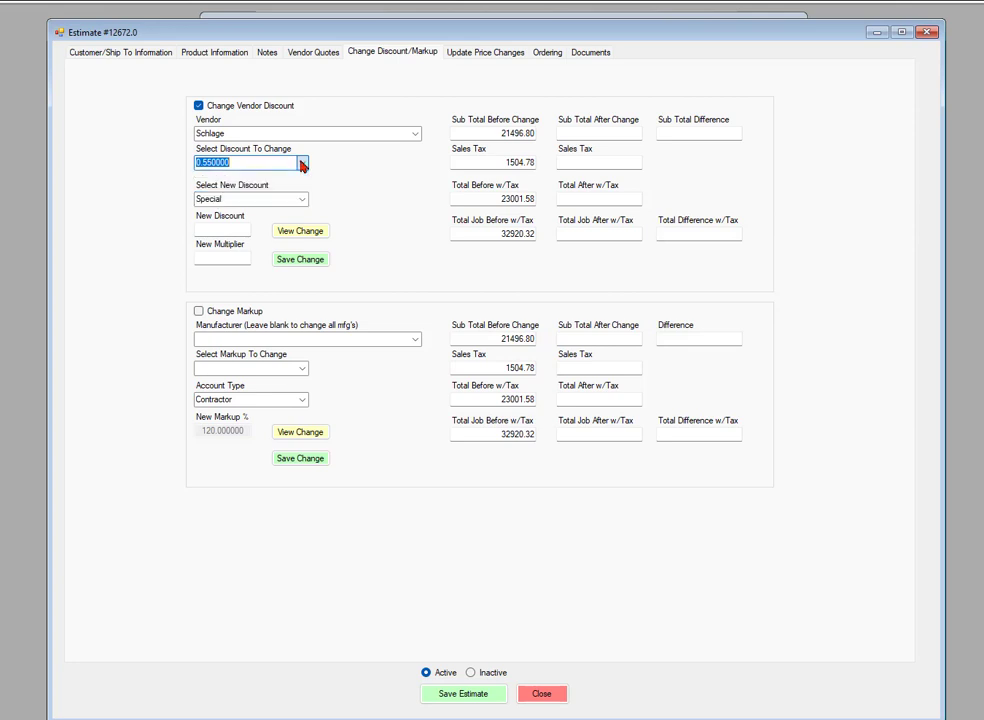
# Enter 50 10 as the new discount and let the multiplier be calculated from it
pyautogui.click(224, 230)
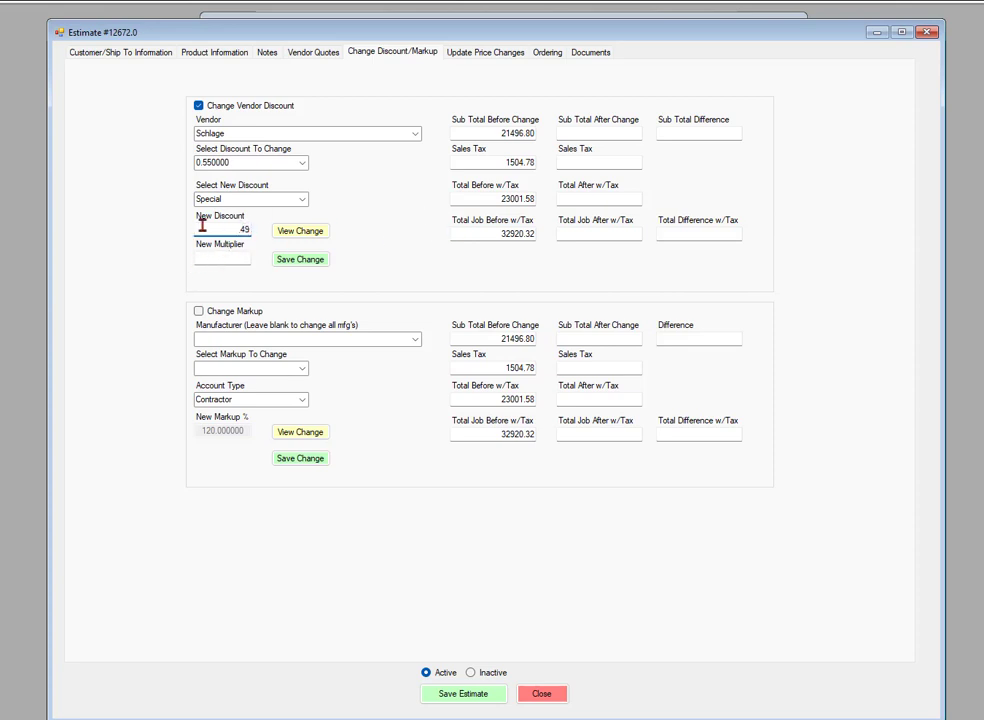
pyautogui.moveTo(200, 229); pyautogui.dragTo(258, 236)
pyautogui.click(221, 257)
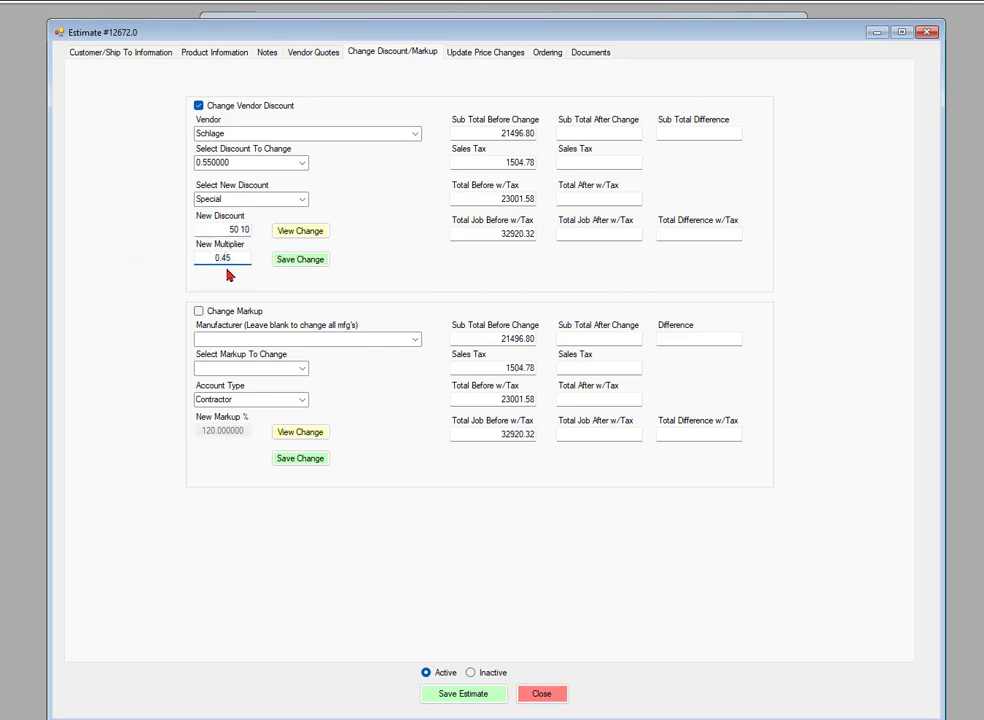
# Clear the new discount, set the new multiplier to .49 and preview the effect on the totals
pyautogui.moveTo(200, 229); pyautogui.dragTo(263, 227)
pyautogui.press('BackSpace')
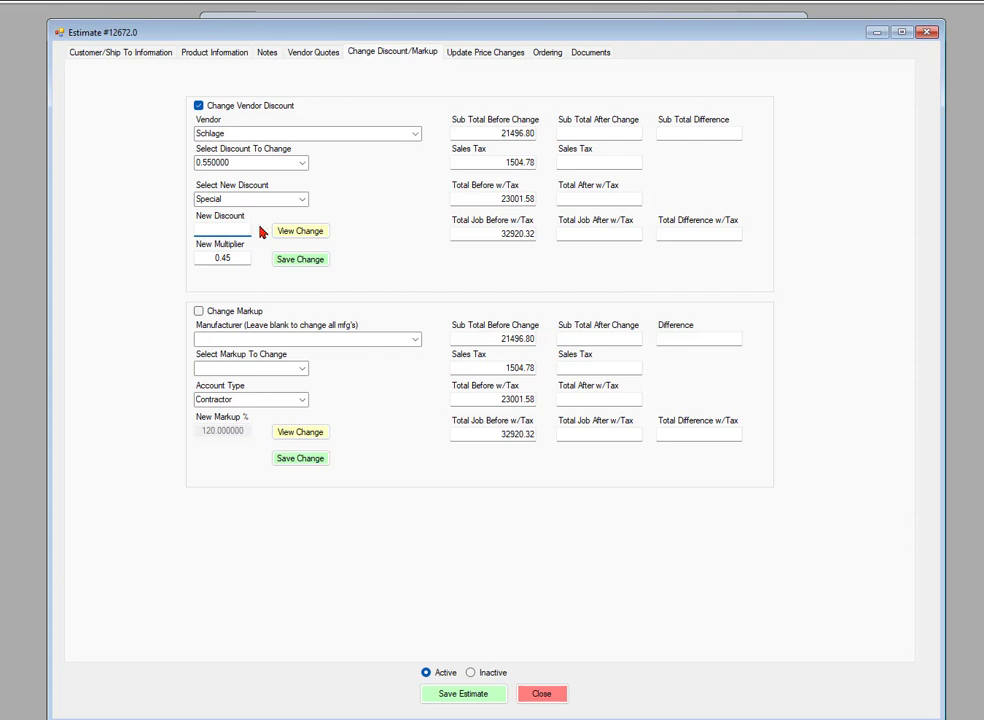
pyautogui.moveTo(208, 259); pyautogui.dragTo(261, 258)
pyautogui.click(301, 233)
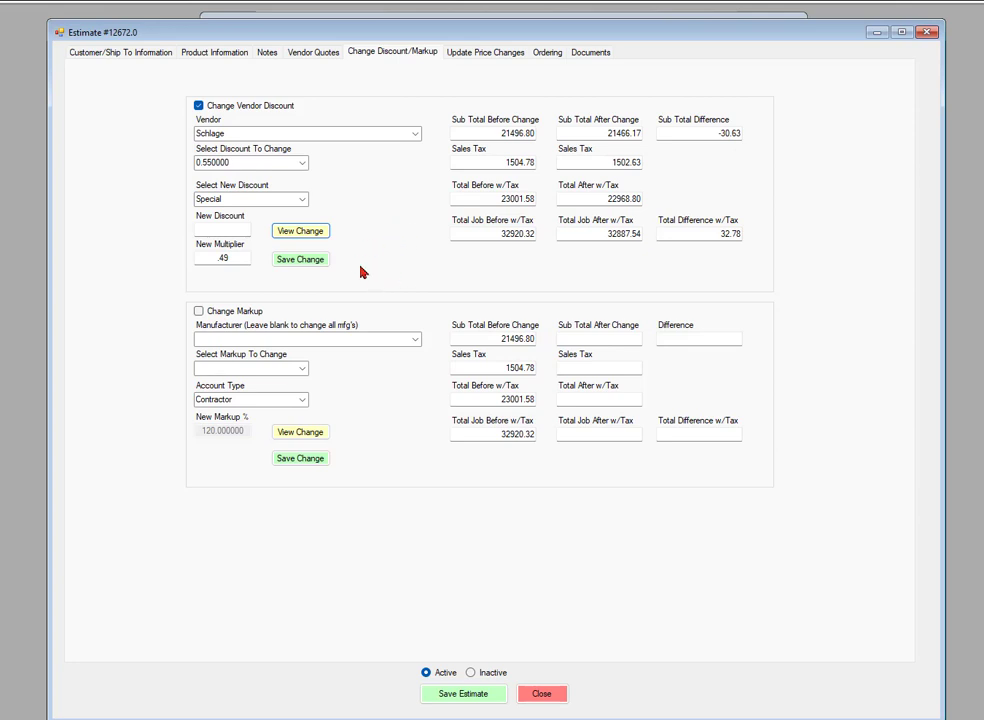
# Save the Schlage discount change, confirming it, and display the hardware items
pyautogui.click(299, 260)
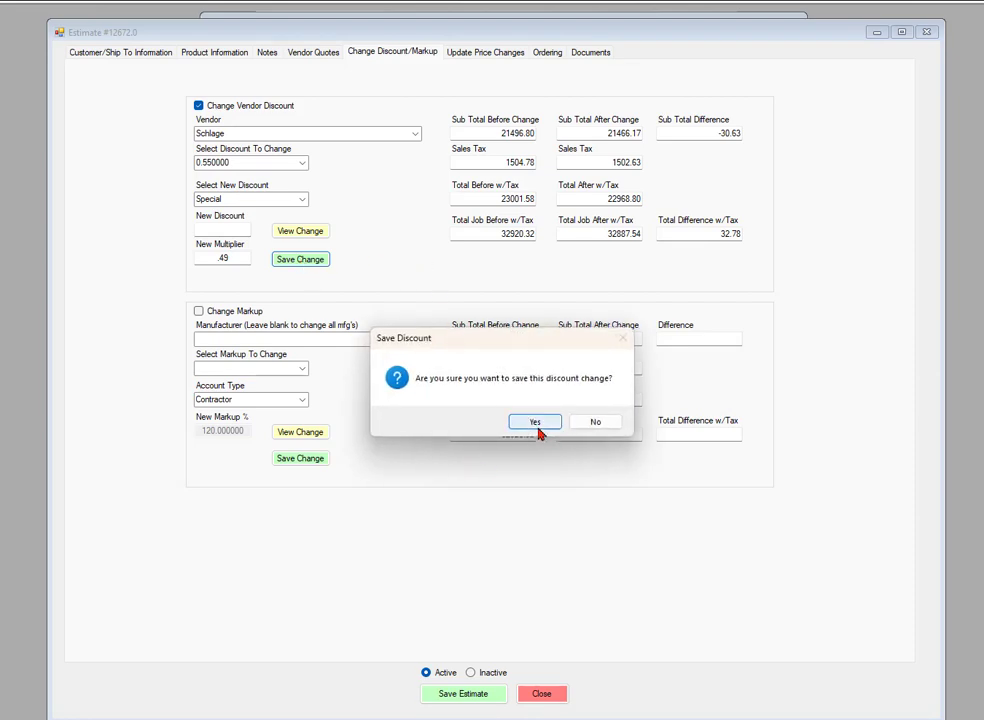
pyautogui.click(536, 423)
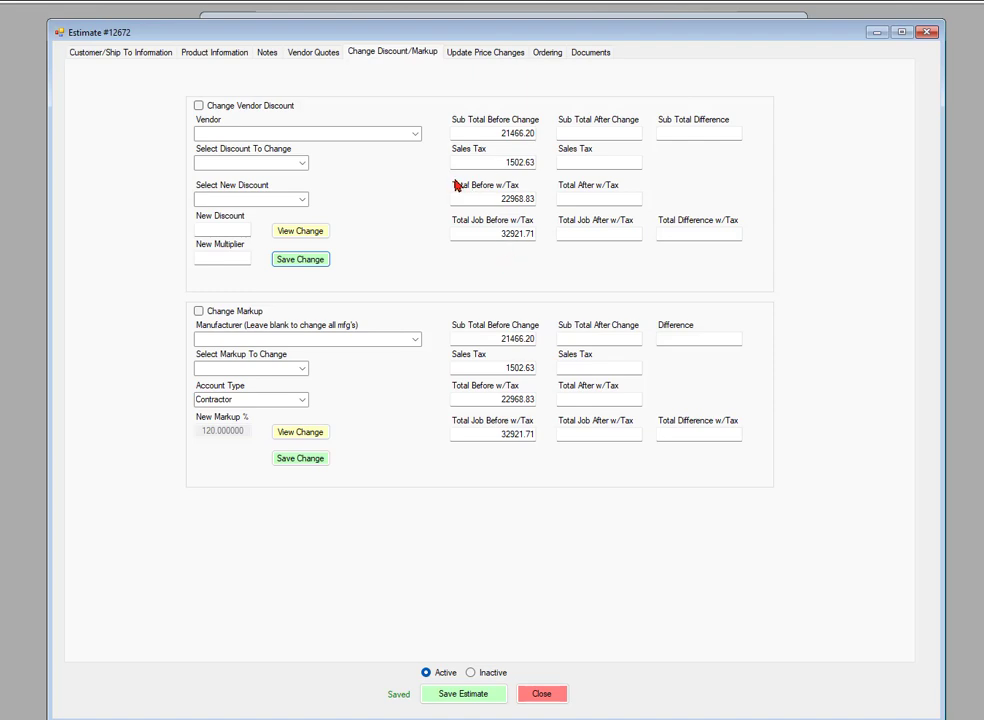
pyautogui.click(222, 55)
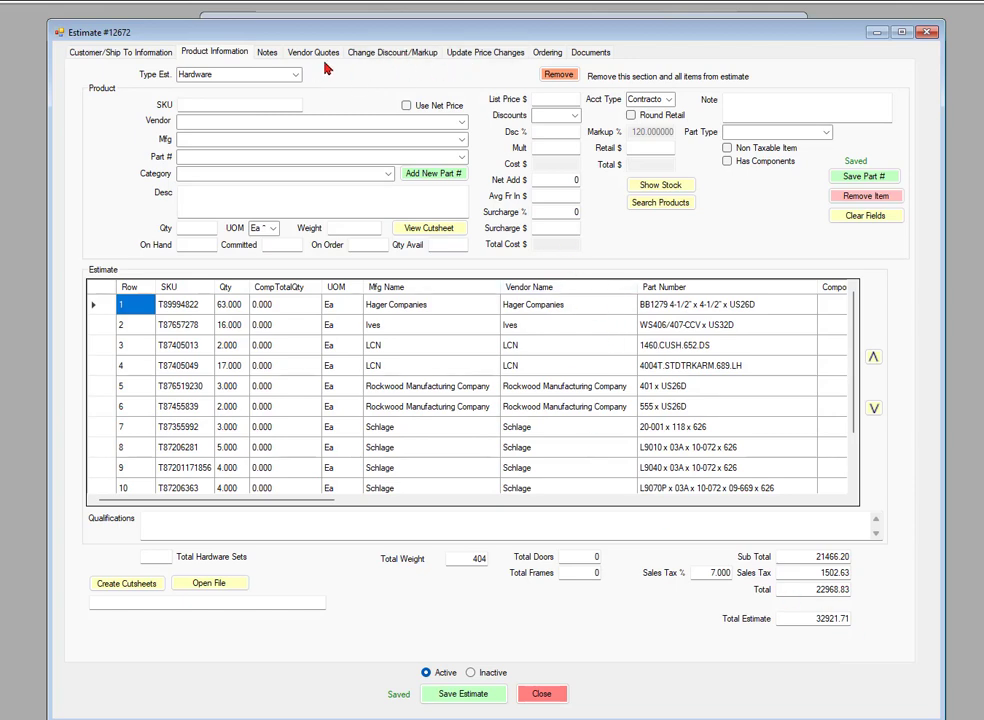
# Enable the markup change and open the choice of markups to change
pyautogui.click(400, 56)
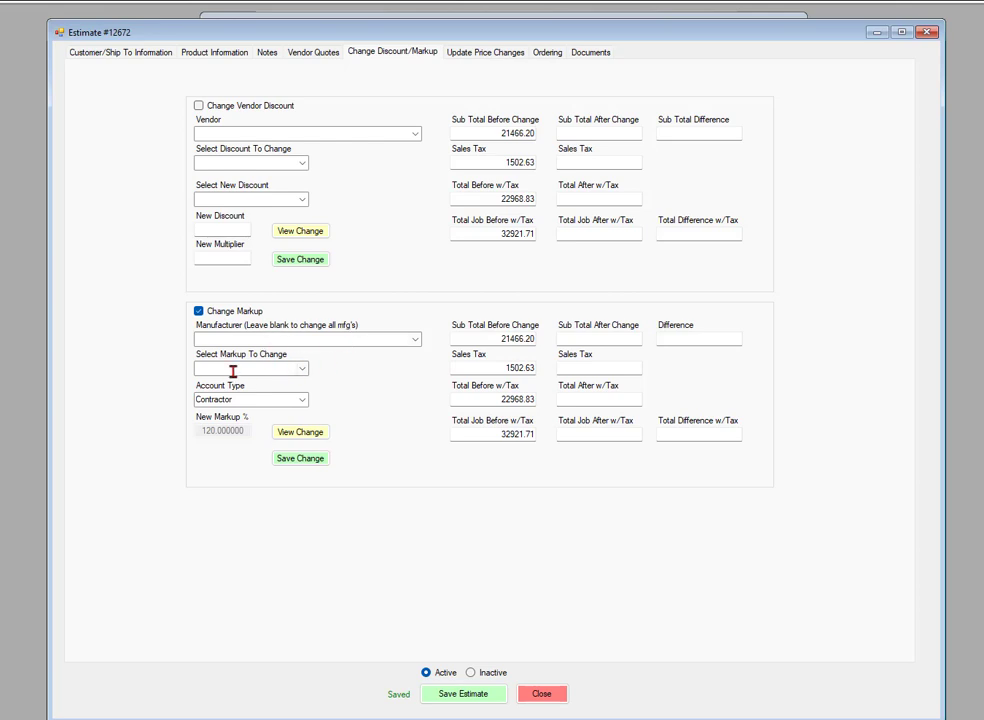
pyautogui.click(303, 370)
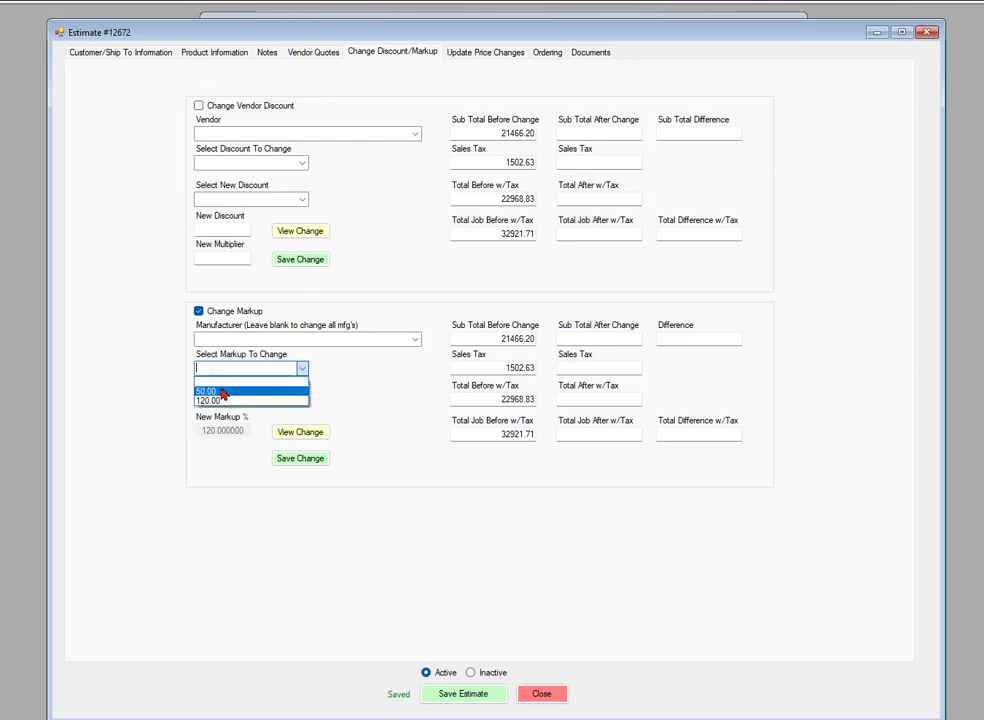
# Examine the Markup column of the hardware items in the estimate
pyautogui.click(217, 55)
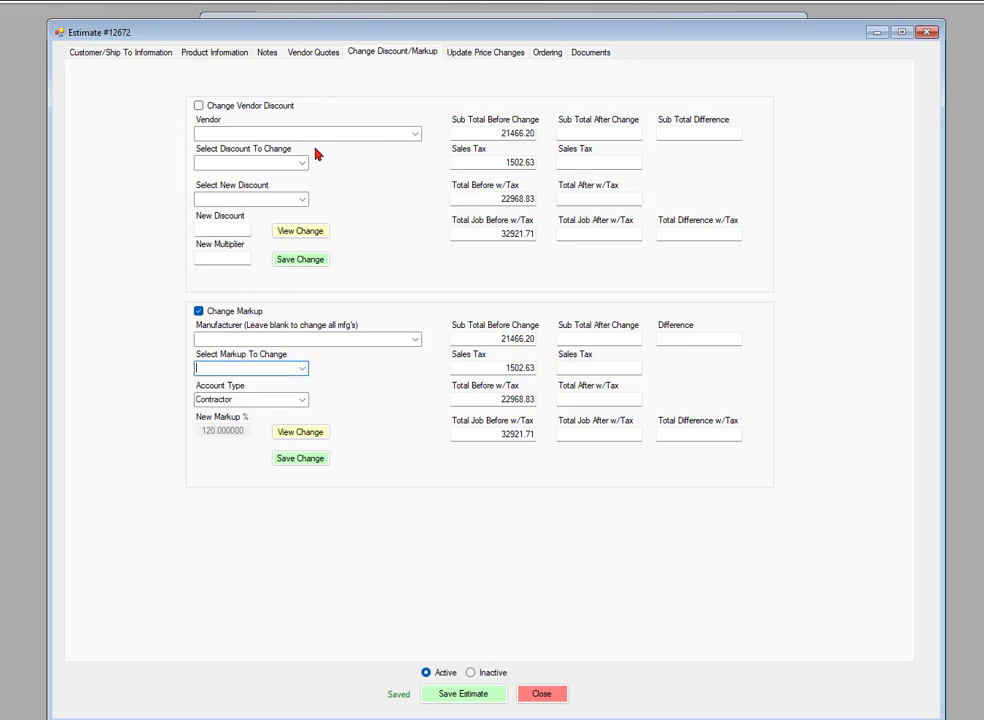
pyautogui.click(223, 57)
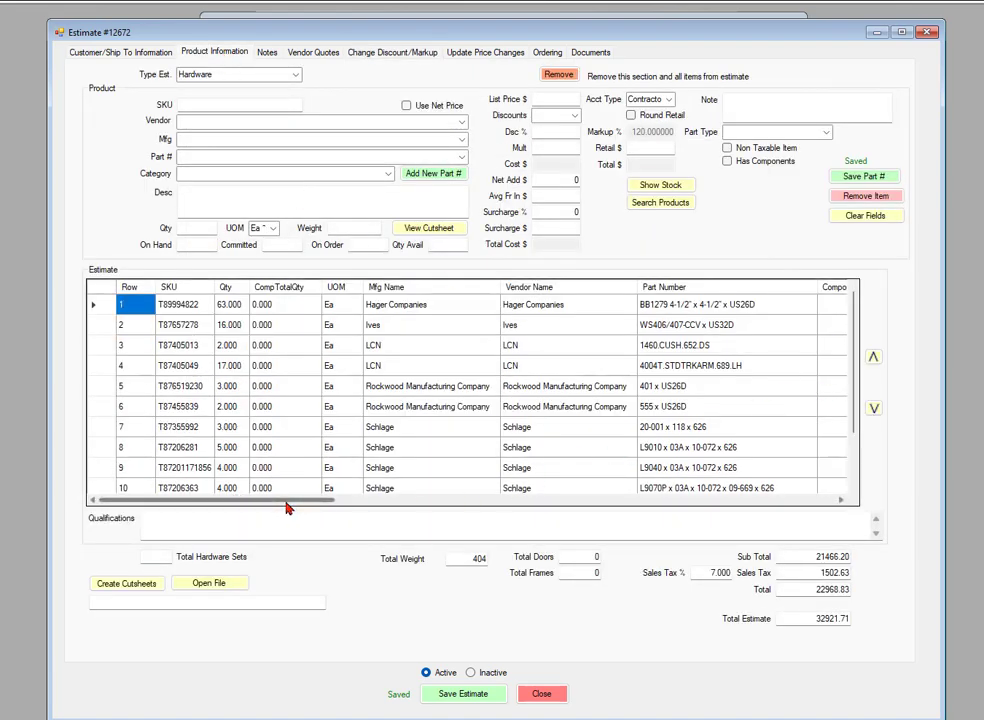
pyautogui.moveTo(285, 498); pyautogui.dragTo(738, 654)
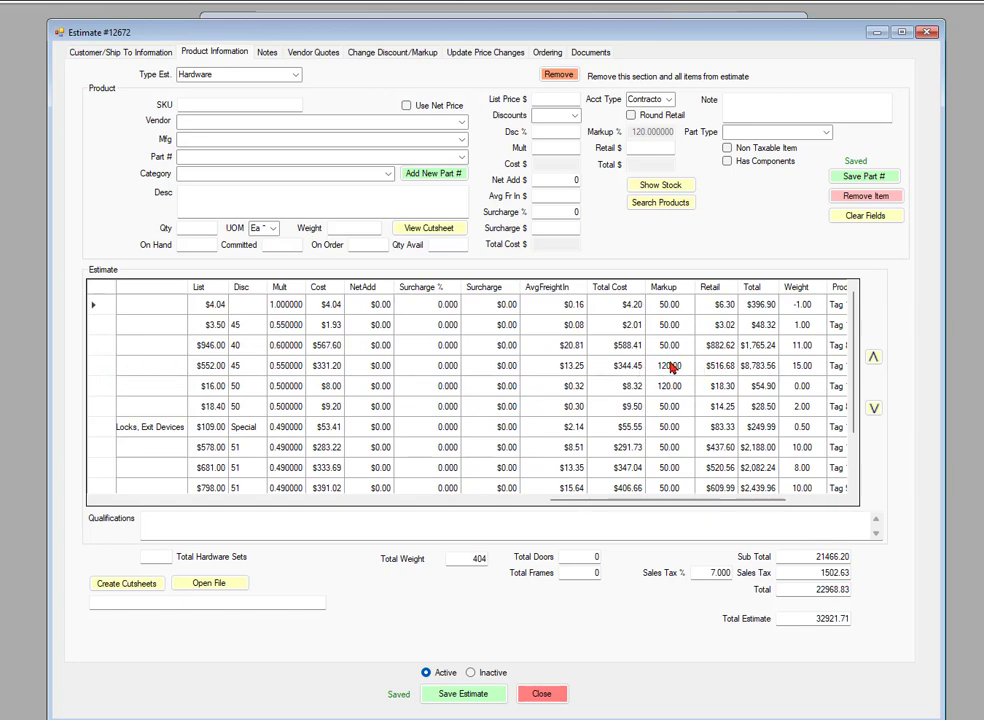
# Check the markups of the remaining hardware items down to the last row, and return to the first rows and columns
pyautogui.scroll(-1, 677, 414)
pyautogui.scroll(-1, 677, 414)
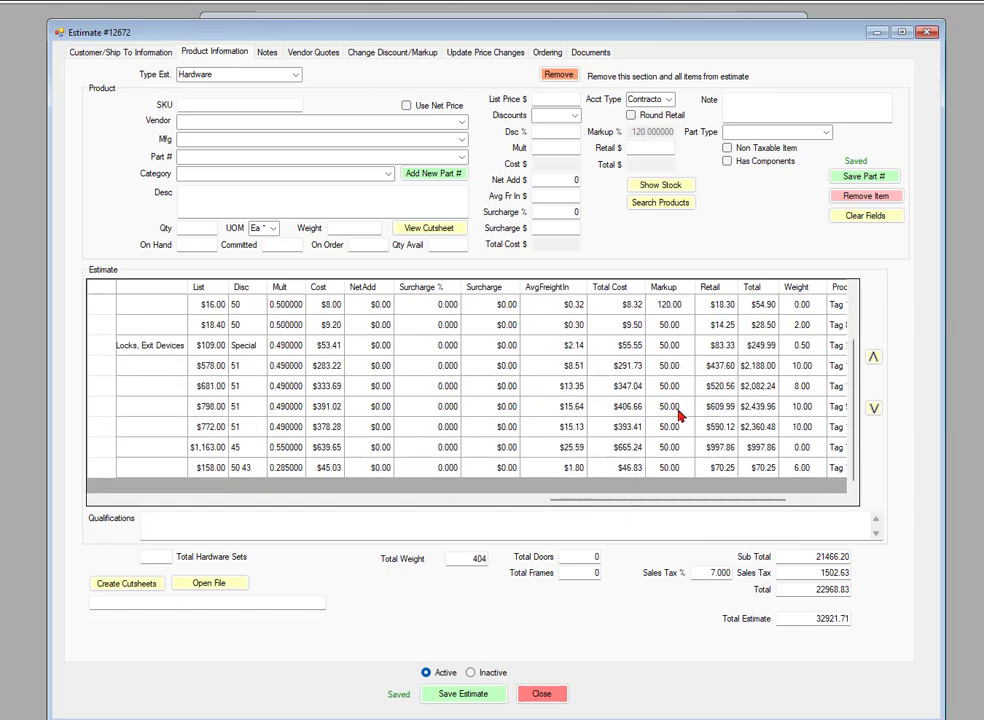
pyautogui.scroll(2, 677, 414)
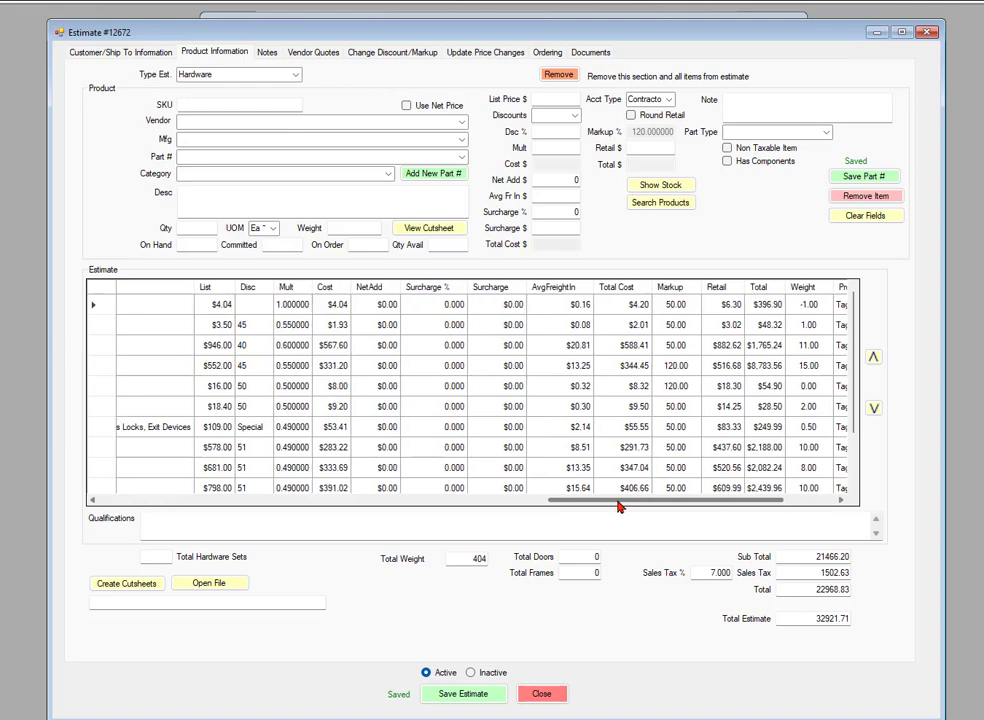
pyautogui.moveTo(619, 507); pyautogui.dragTo(160, 500)
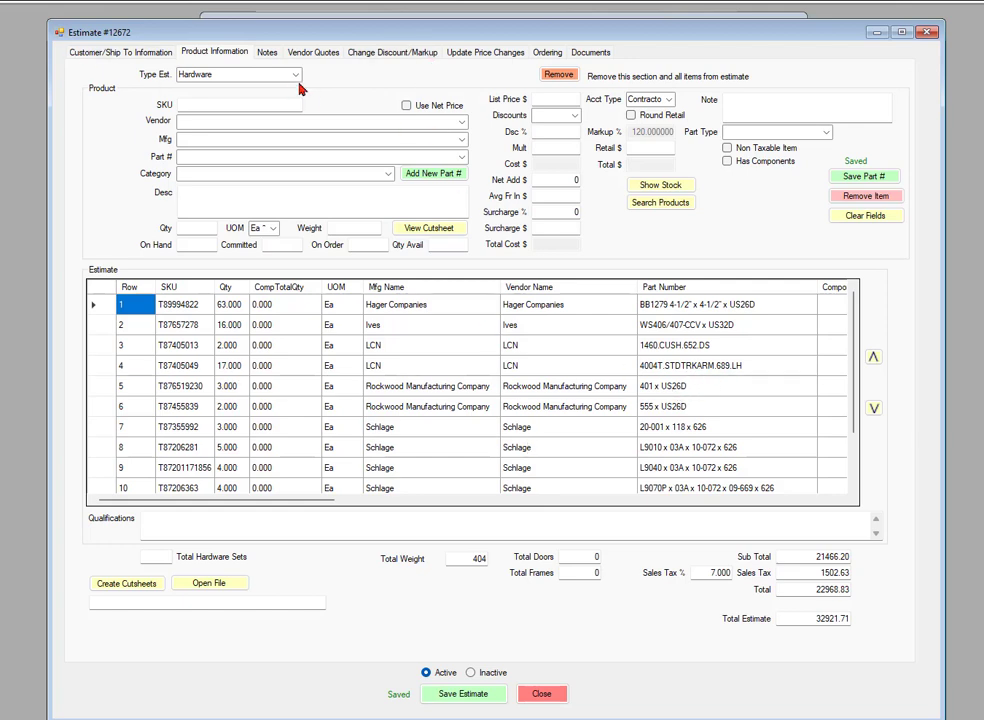
# Choose 120.00 as the markup to change for all manufacturers and try the Dealer account type
pyautogui.click(393, 56)
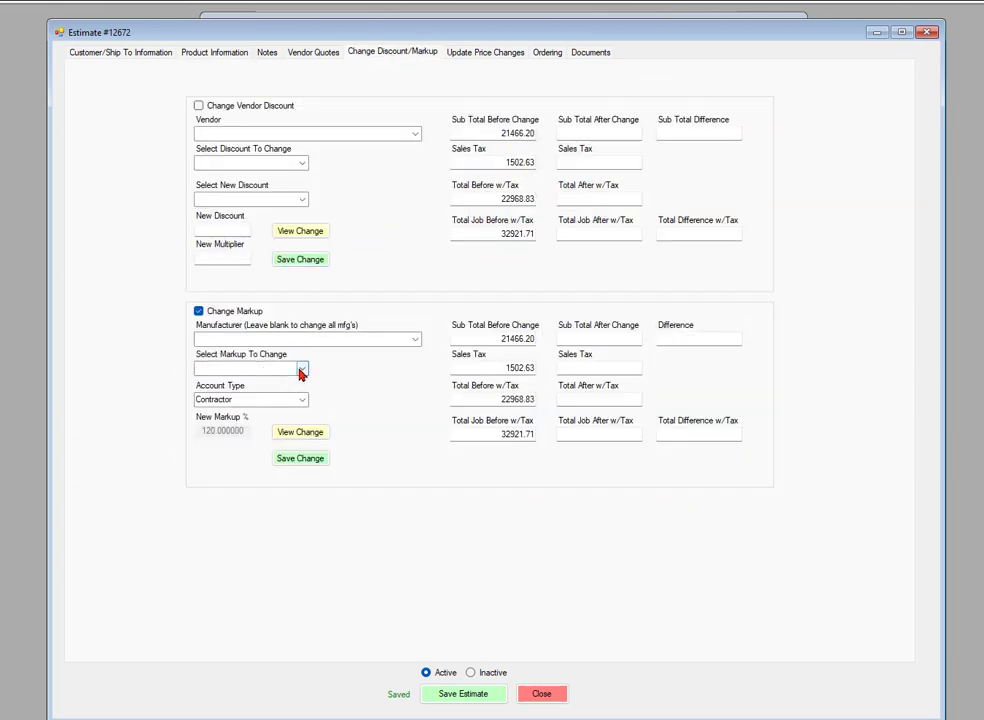
pyautogui.click(299, 370)
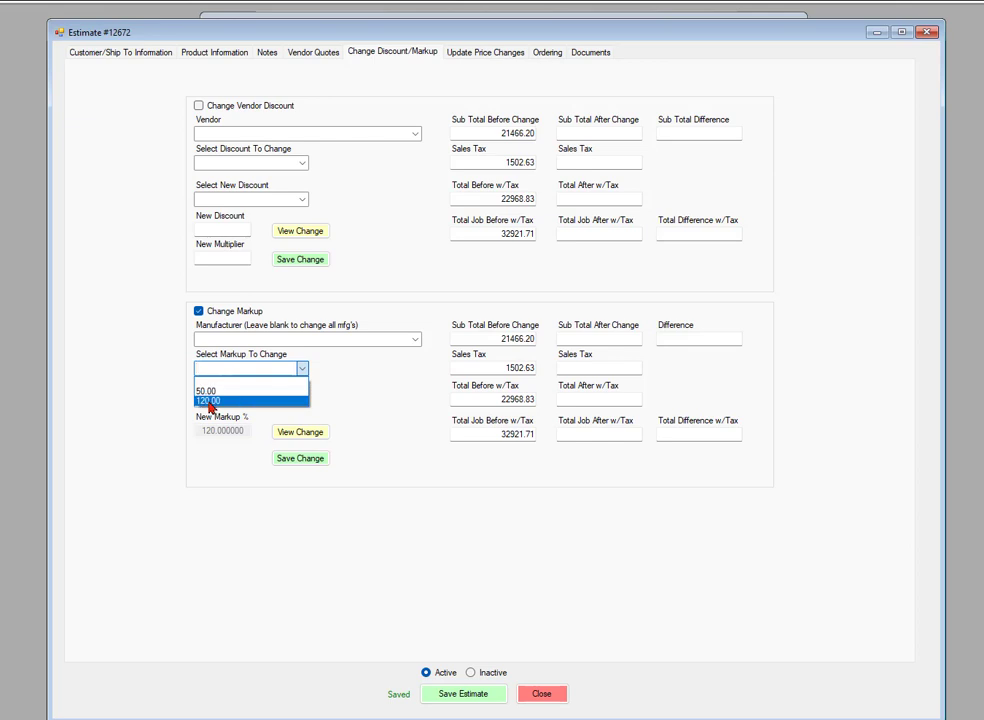
pyautogui.click(209, 402)
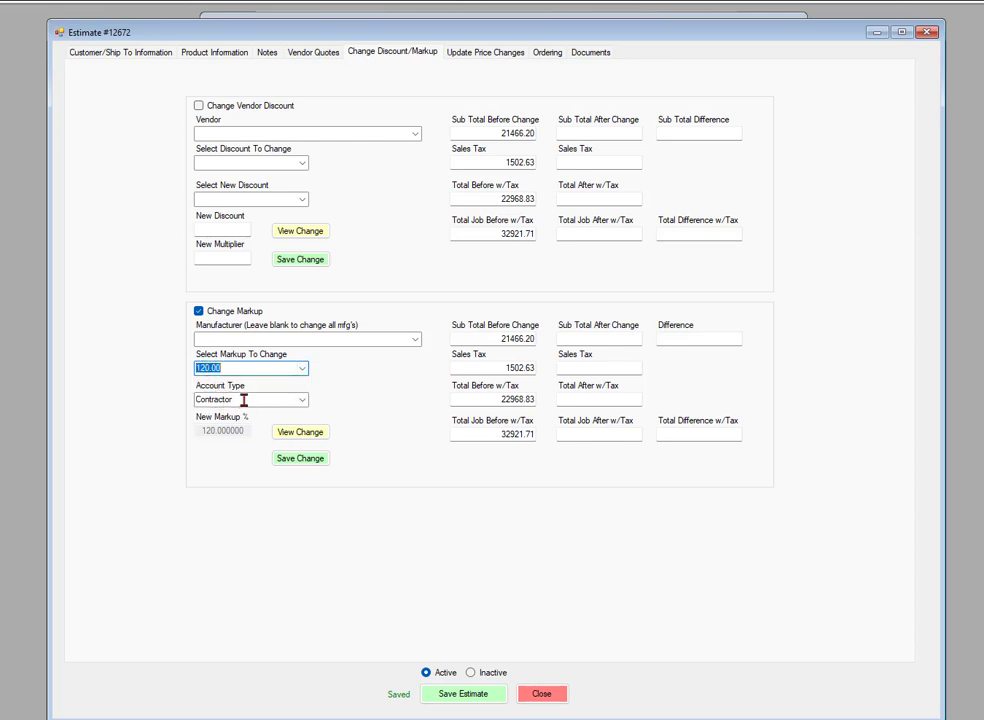
pyautogui.click(302, 400)
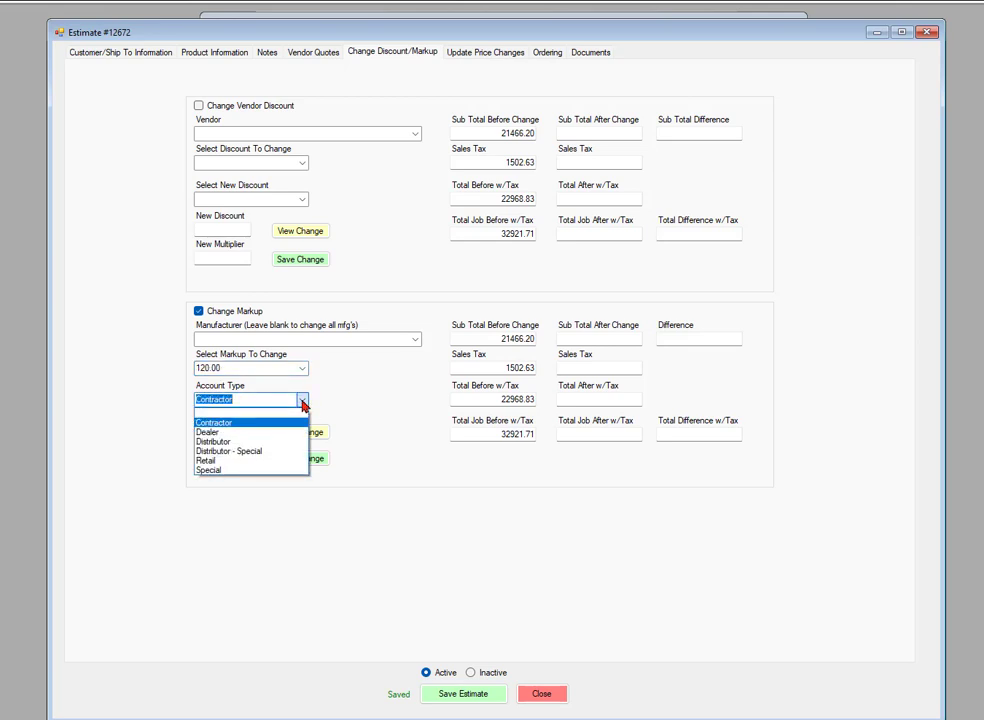
pyautogui.click(215, 434)
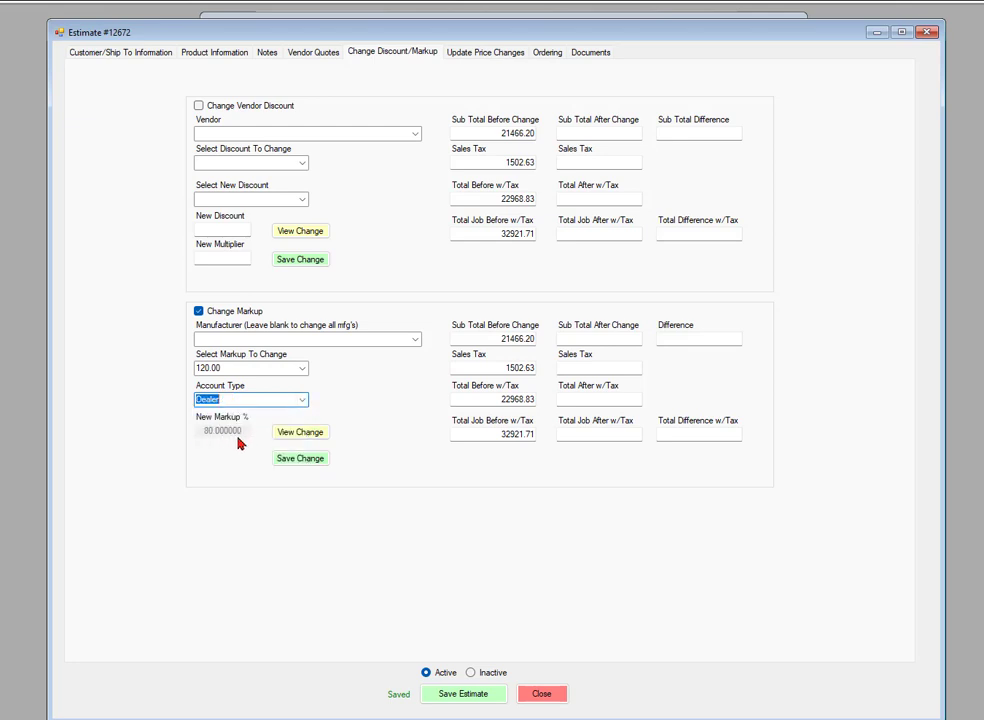
# Set the account type to Special with a new markup of 50% and preview the effect on the totals
pyautogui.click(302, 399)
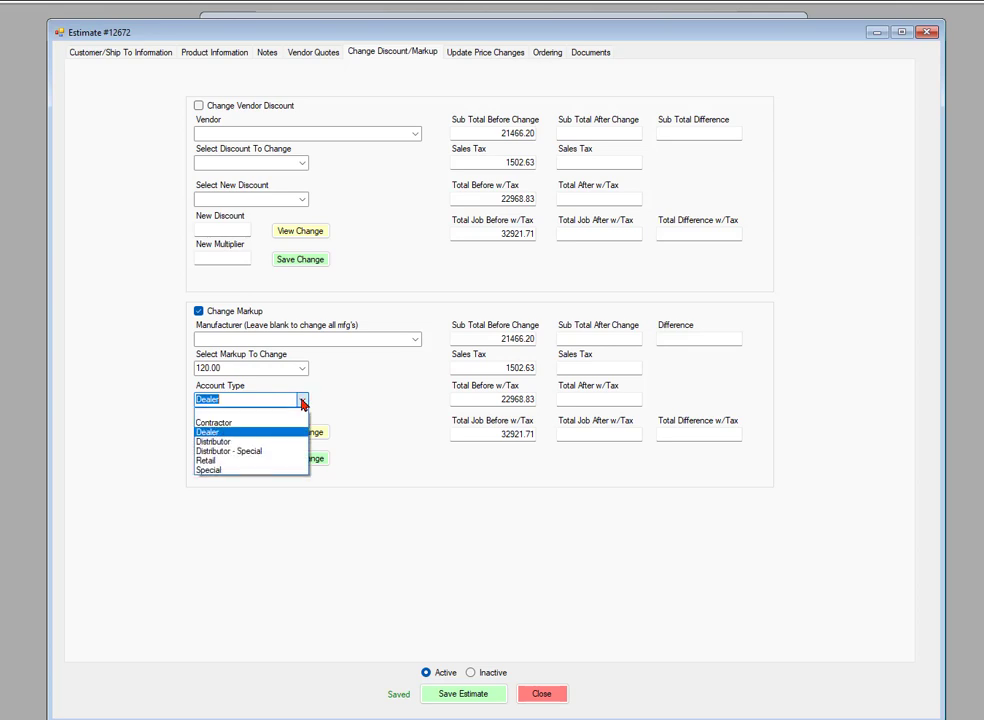
pyautogui.click(211, 470)
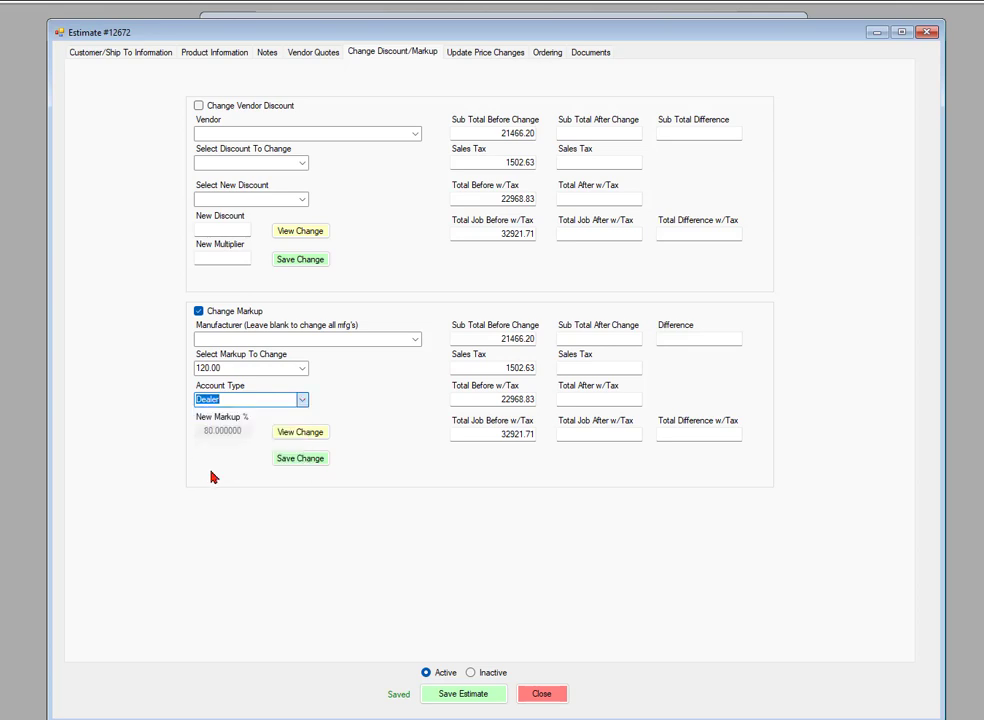
pyautogui.click(225, 430)
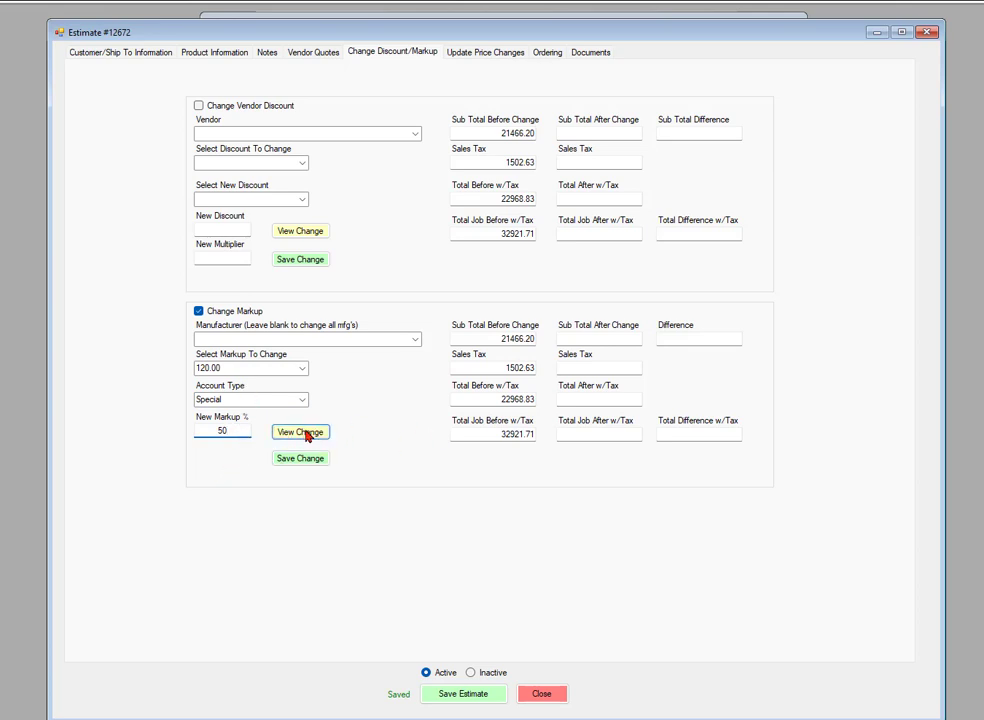
pyautogui.click(305, 433)
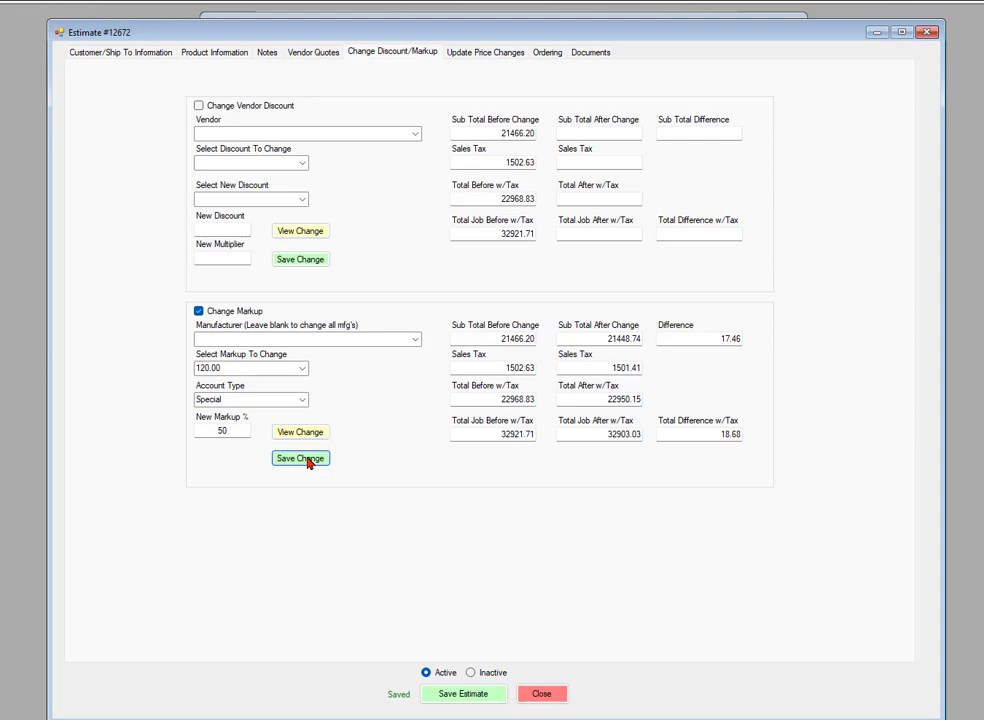
# Save the markup change, confirming it, and check the hardware section's product information before returning to the discount and markup settings
pyautogui.click(308, 462)
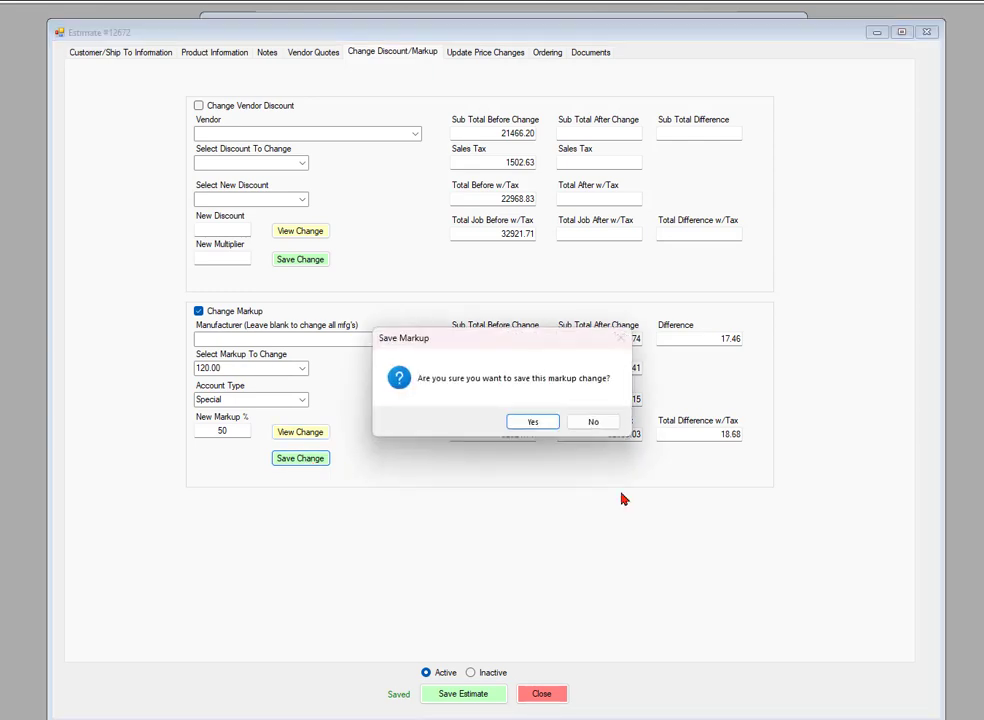
pyautogui.click(522, 424)
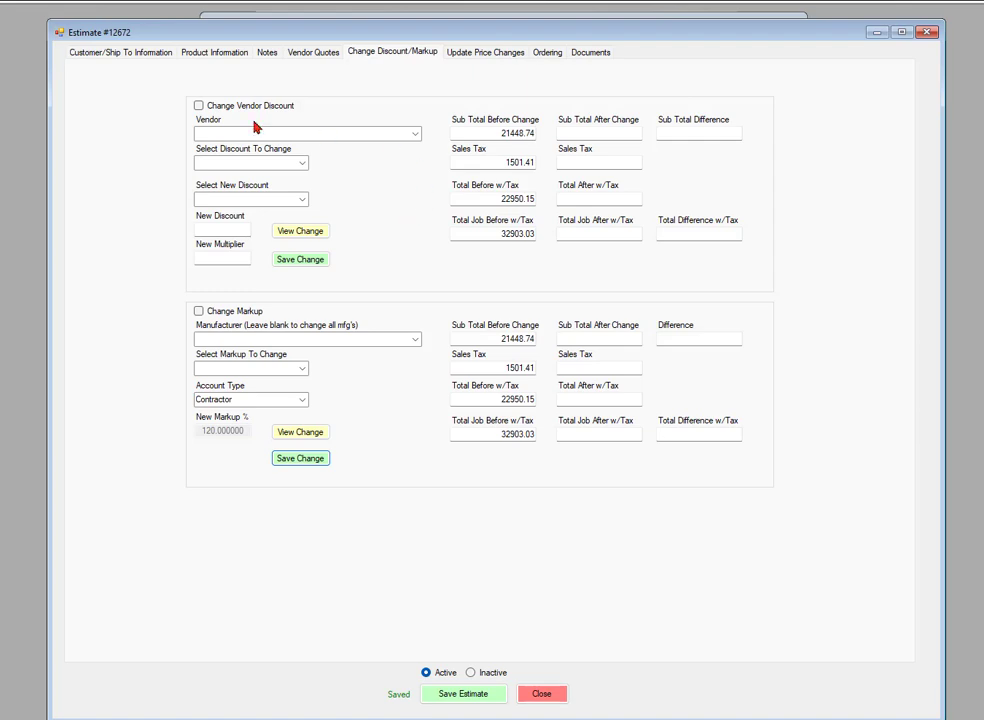
pyautogui.click(222, 55)
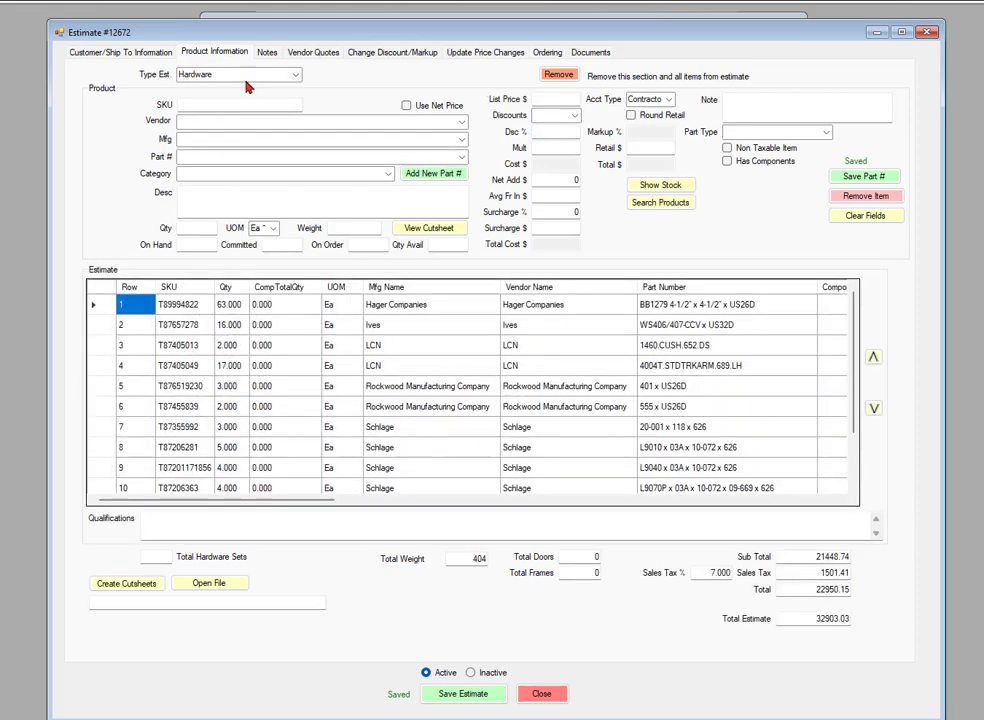
pyautogui.click(382, 55)
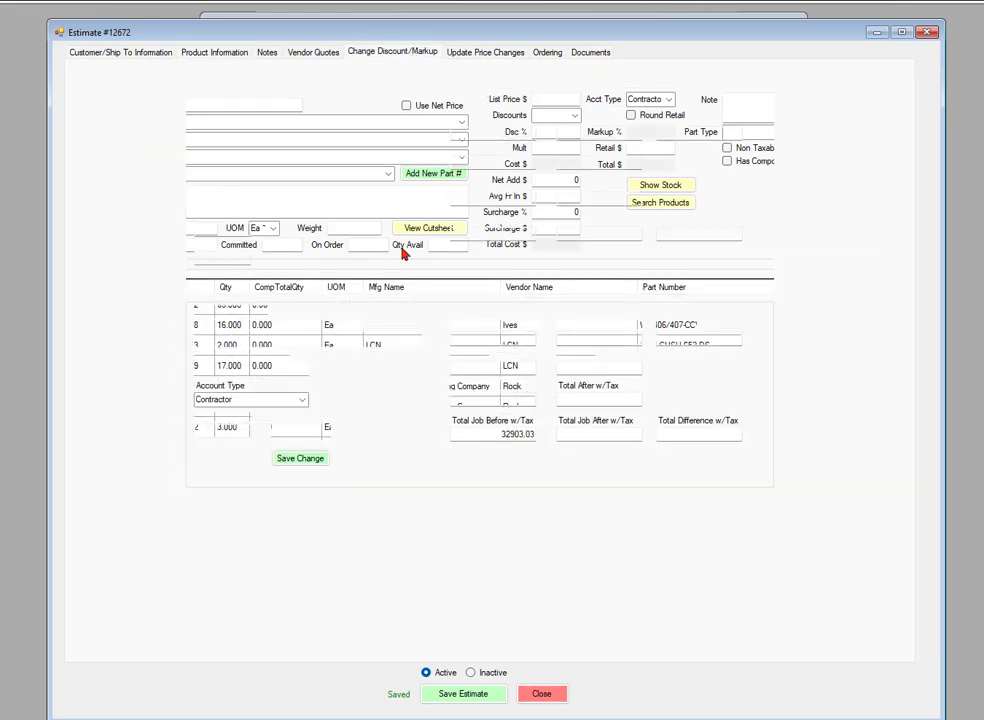